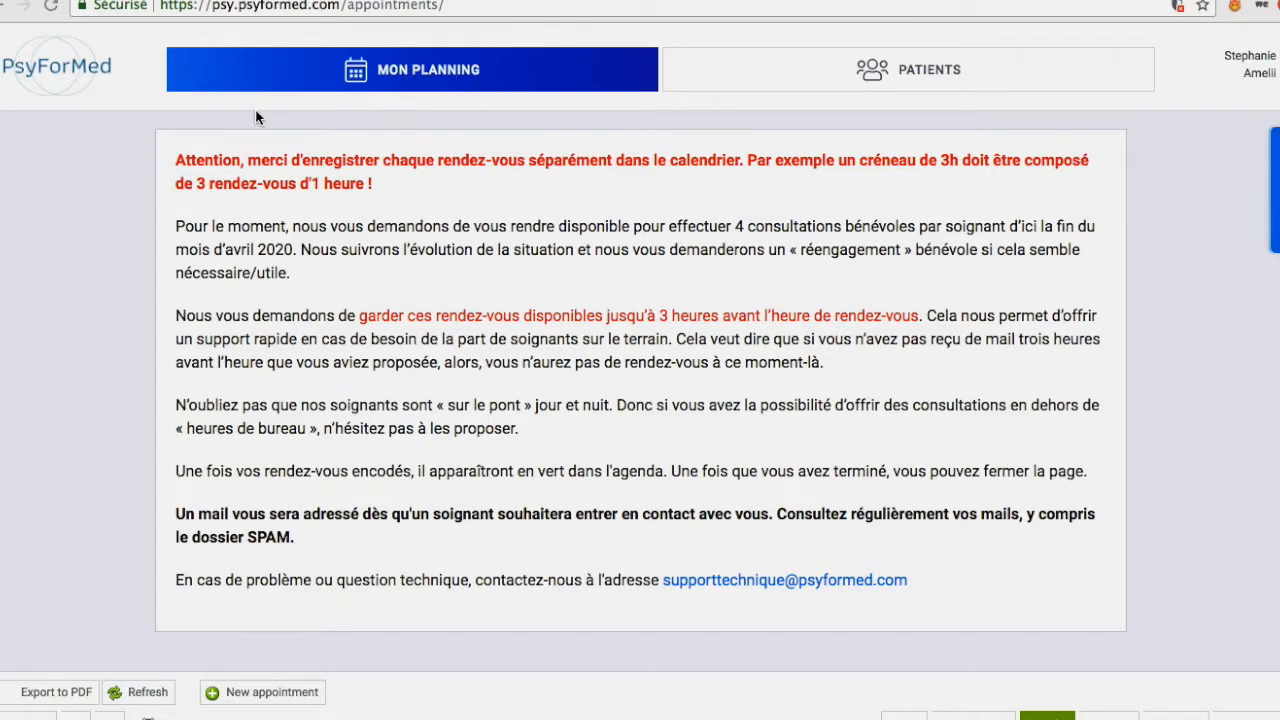
Browse the availability calendar for the weeks before and after 23–29 March 2020
scroll(460, 428, "down", 6)
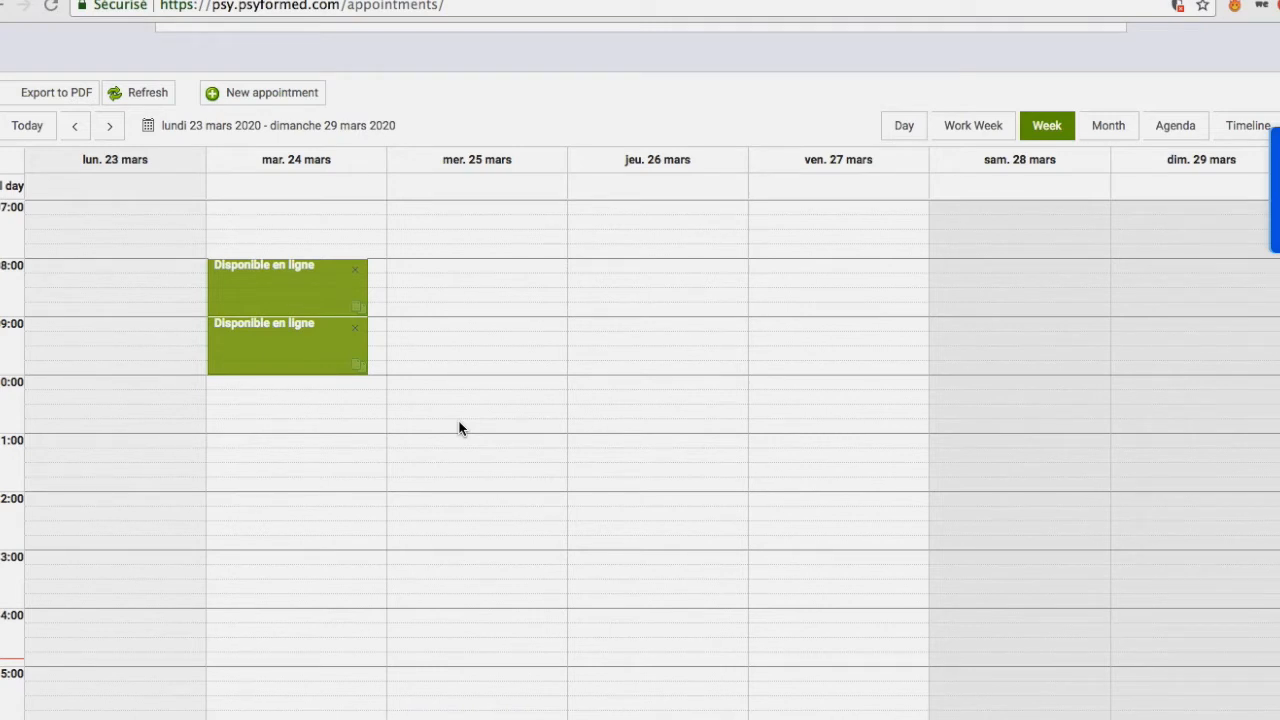
scroll(460, 428, "down", 1)
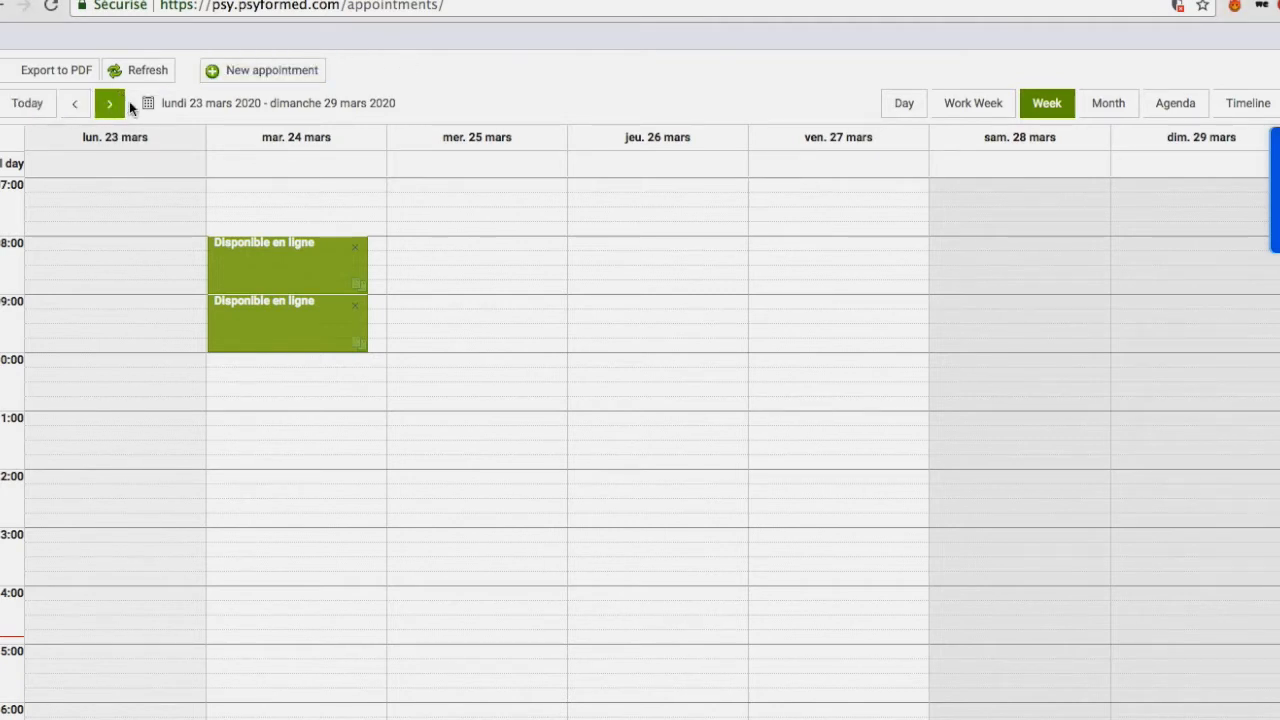
left_click(77, 105)
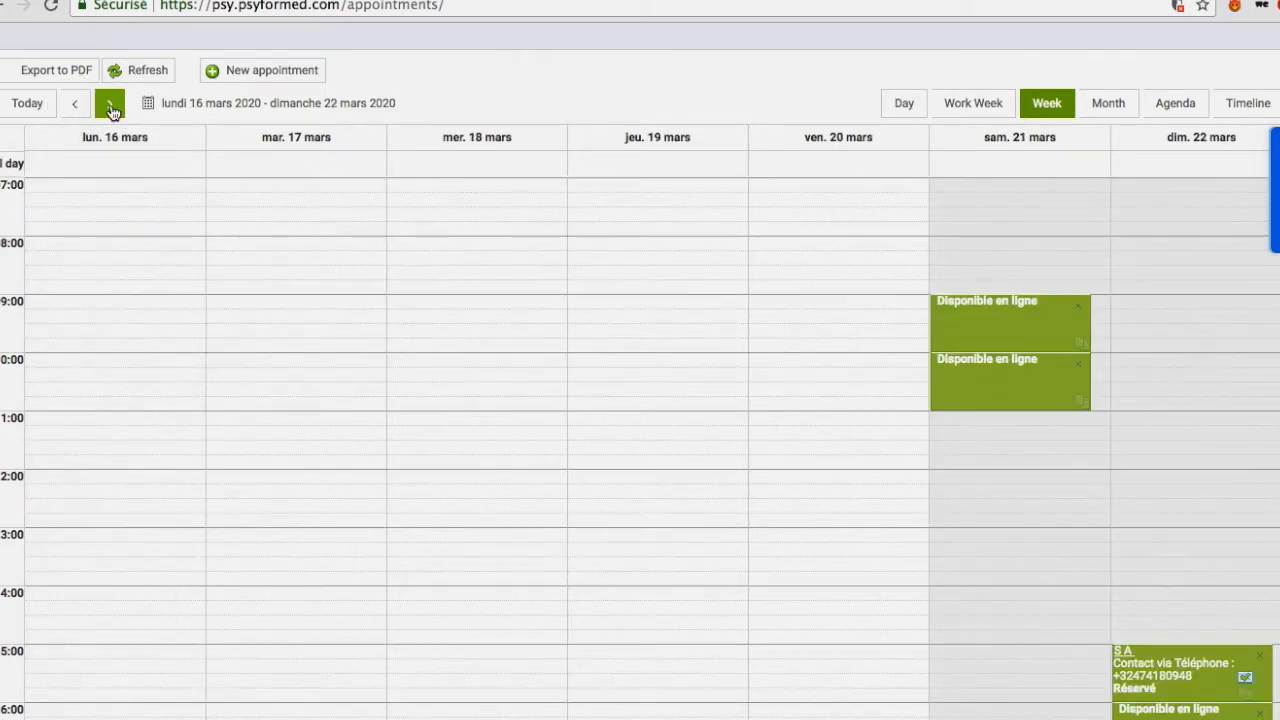
left_click(110, 105)
left_click(110, 106)
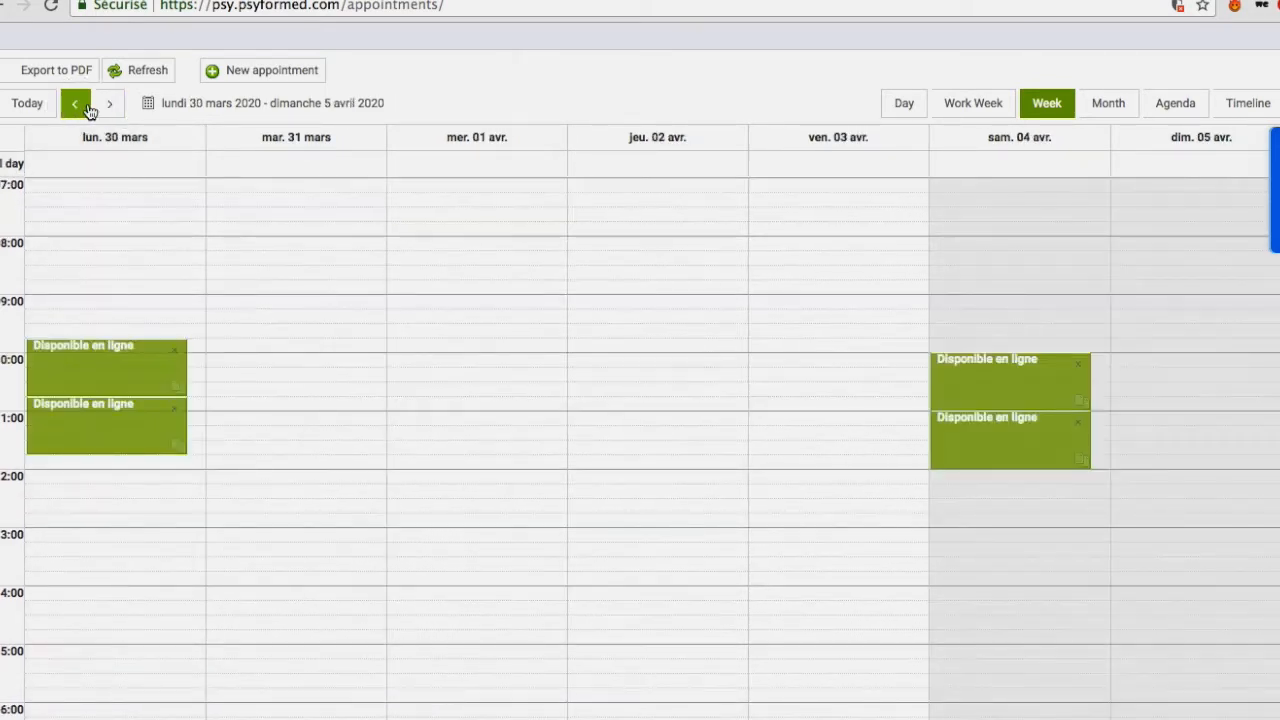
left_click(80, 106)
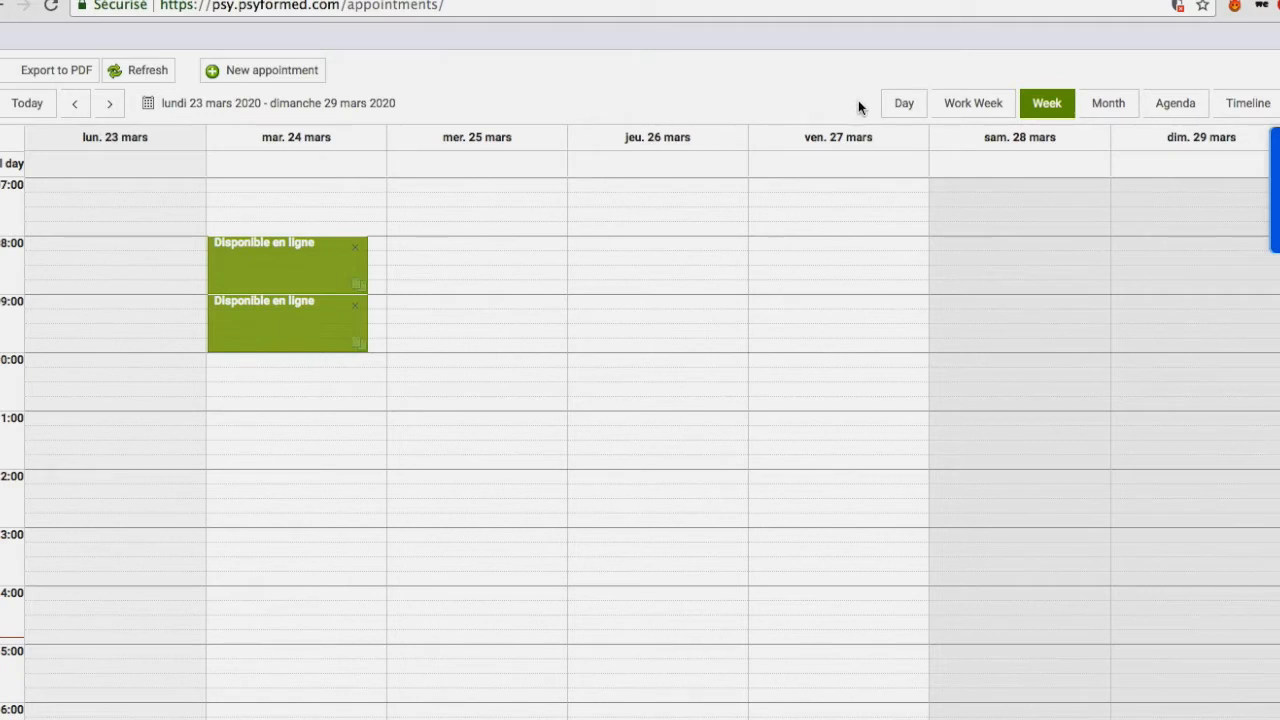
Examine the planning in Day view around 29 March and in Work Week view, ending back in Week view
left_click(902, 104)
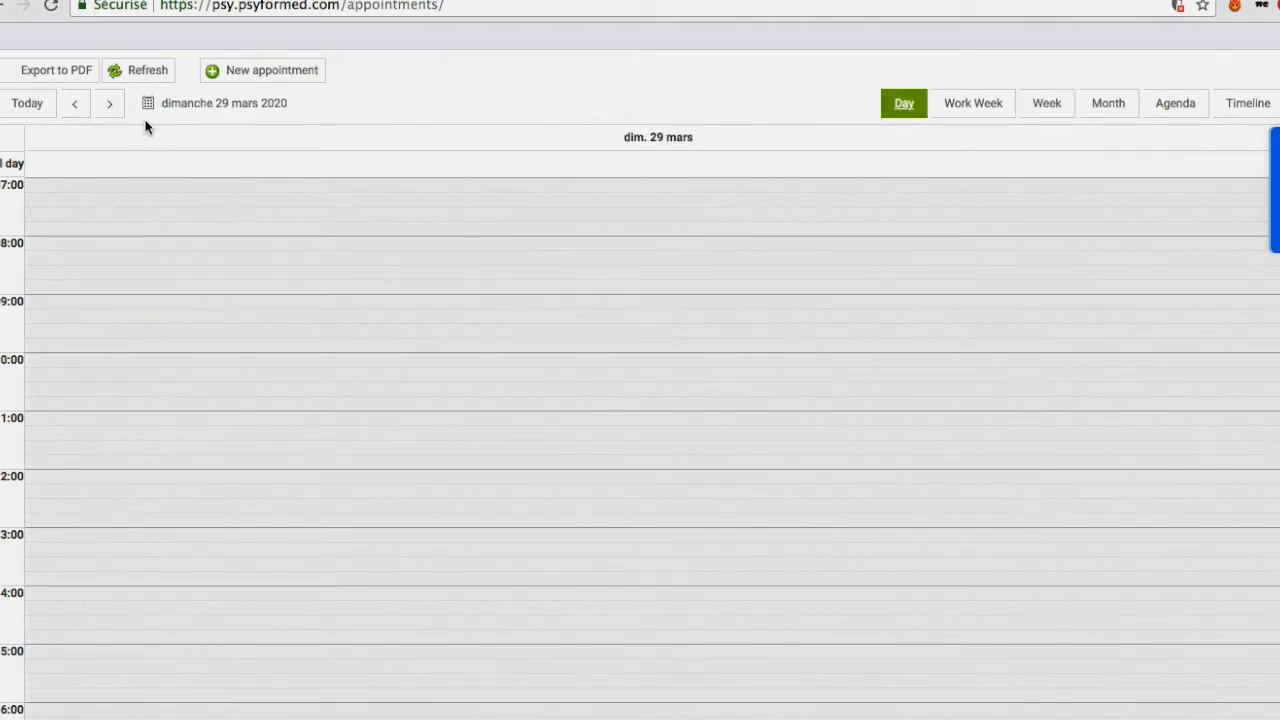
left_click(109, 106)
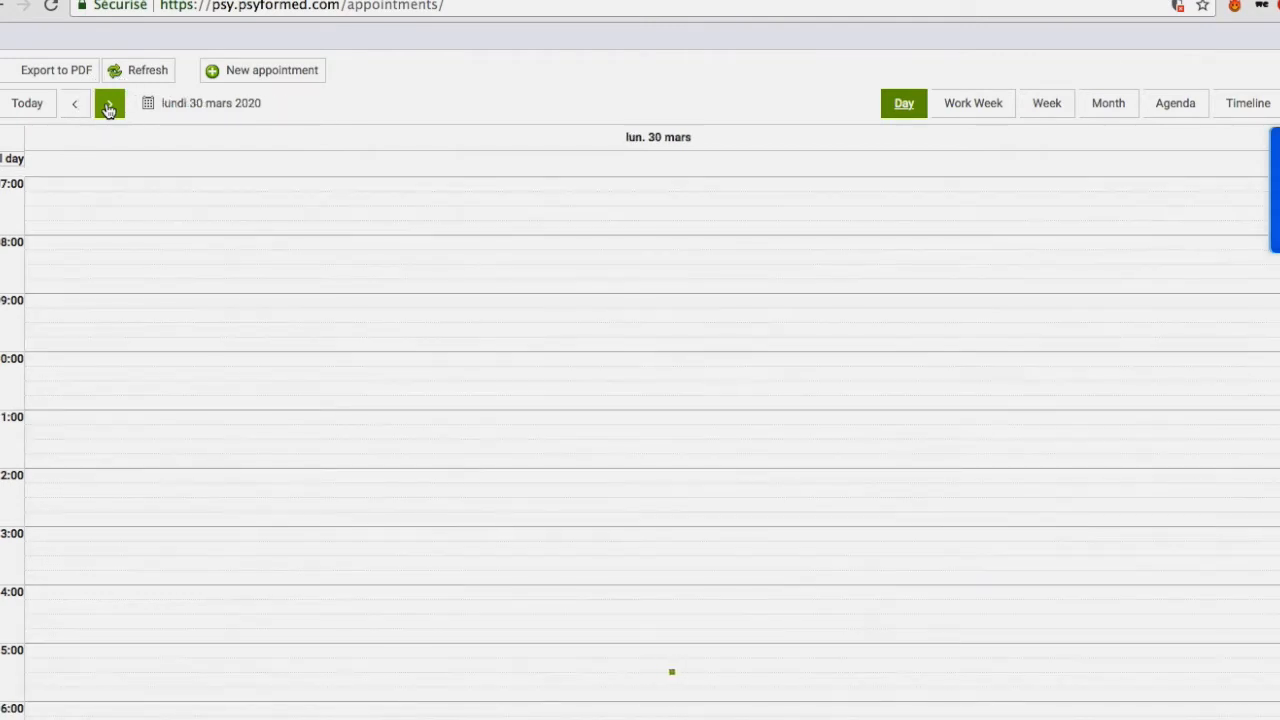
left_click(109, 106)
left_click(74, 104)
left_click(74, 104)
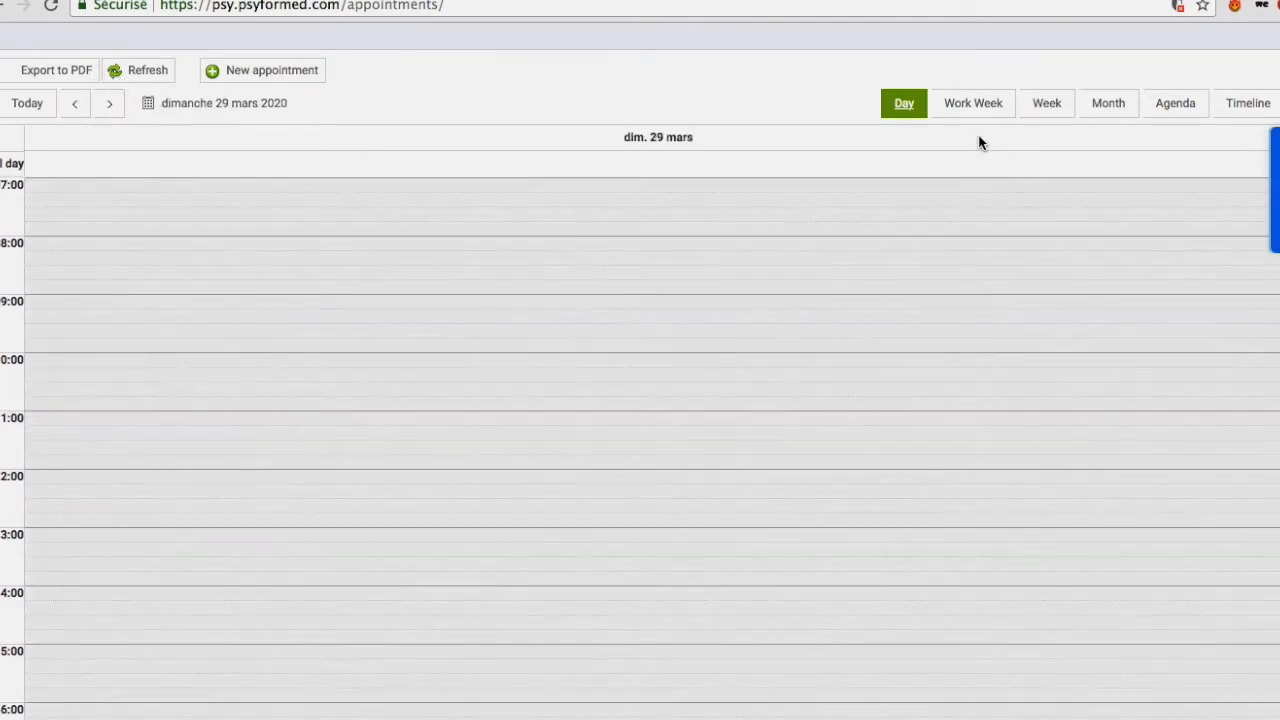
left_click(962, 103)
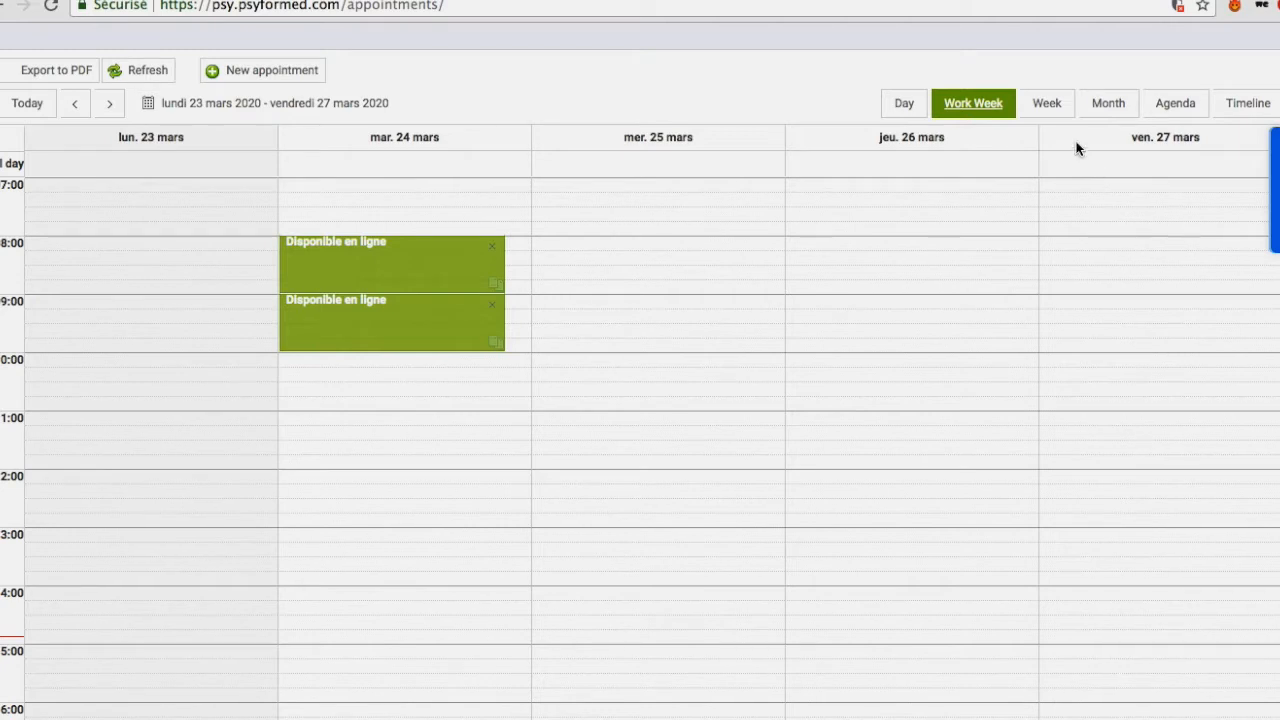
left_click(1042, 110)
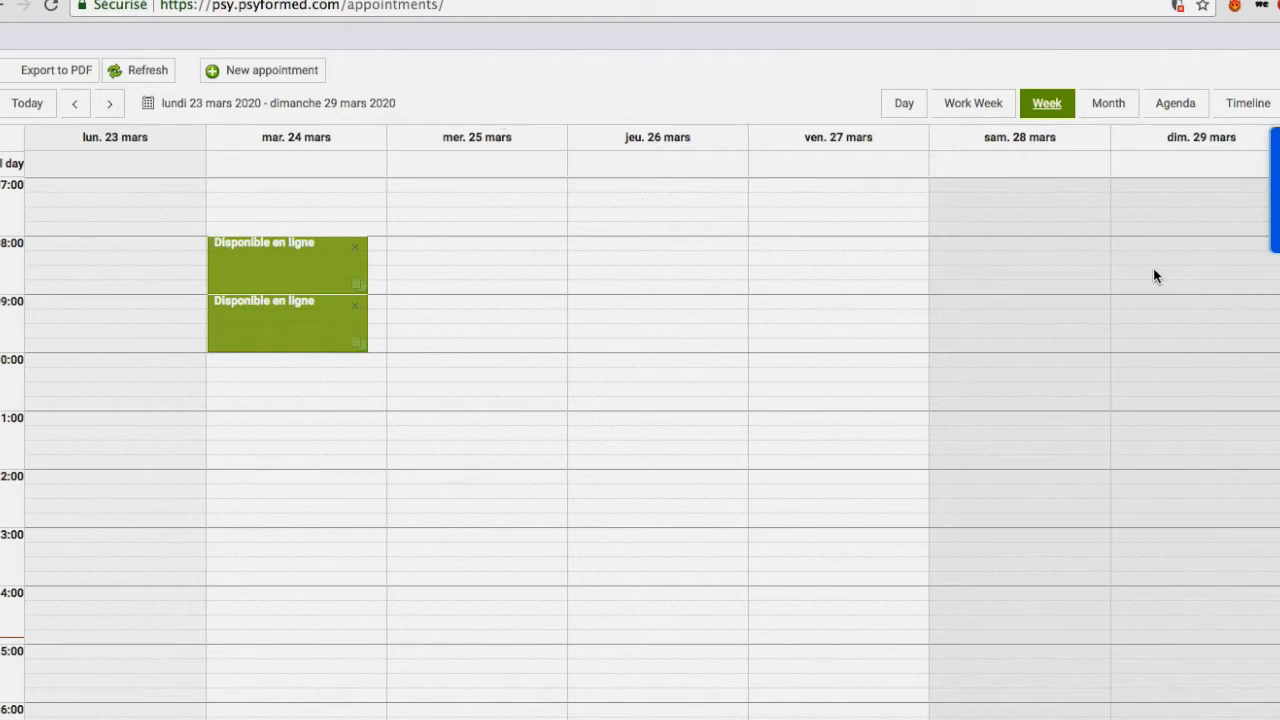
Review the availability slots for March and April 2020 in Month view
left_click(1110, 112)
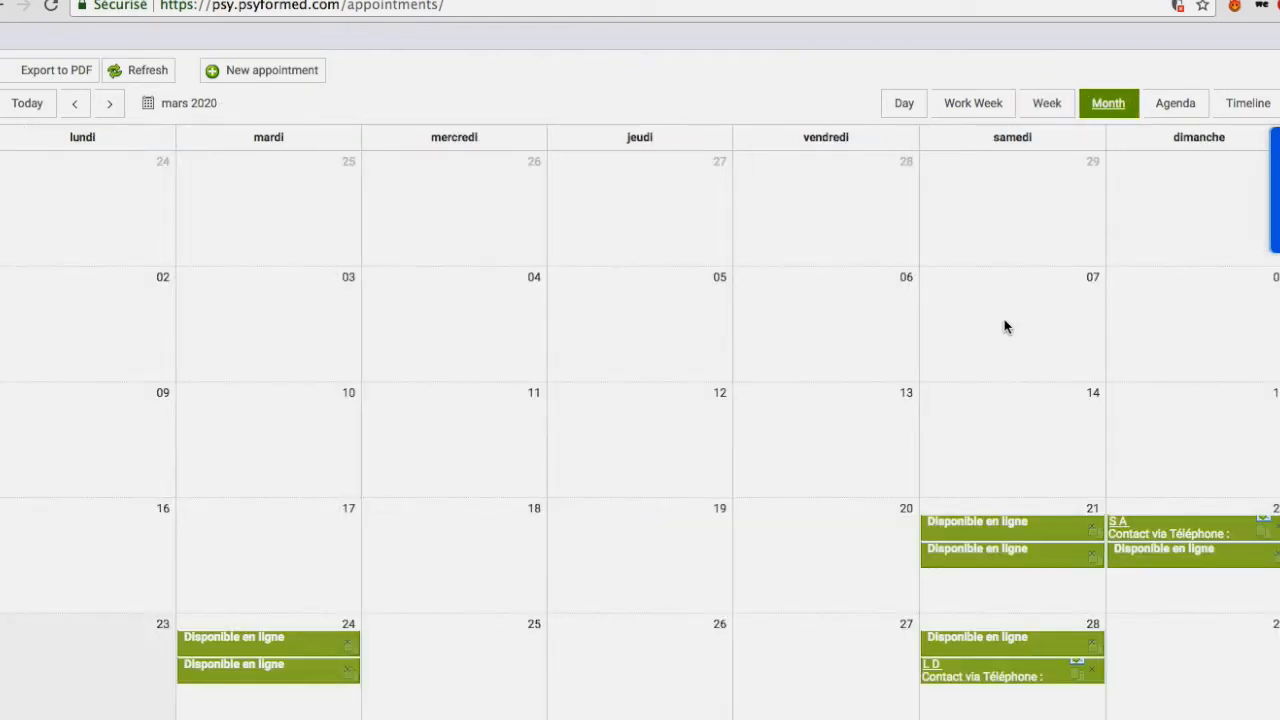
scroll(1003, 323, "down", 3)
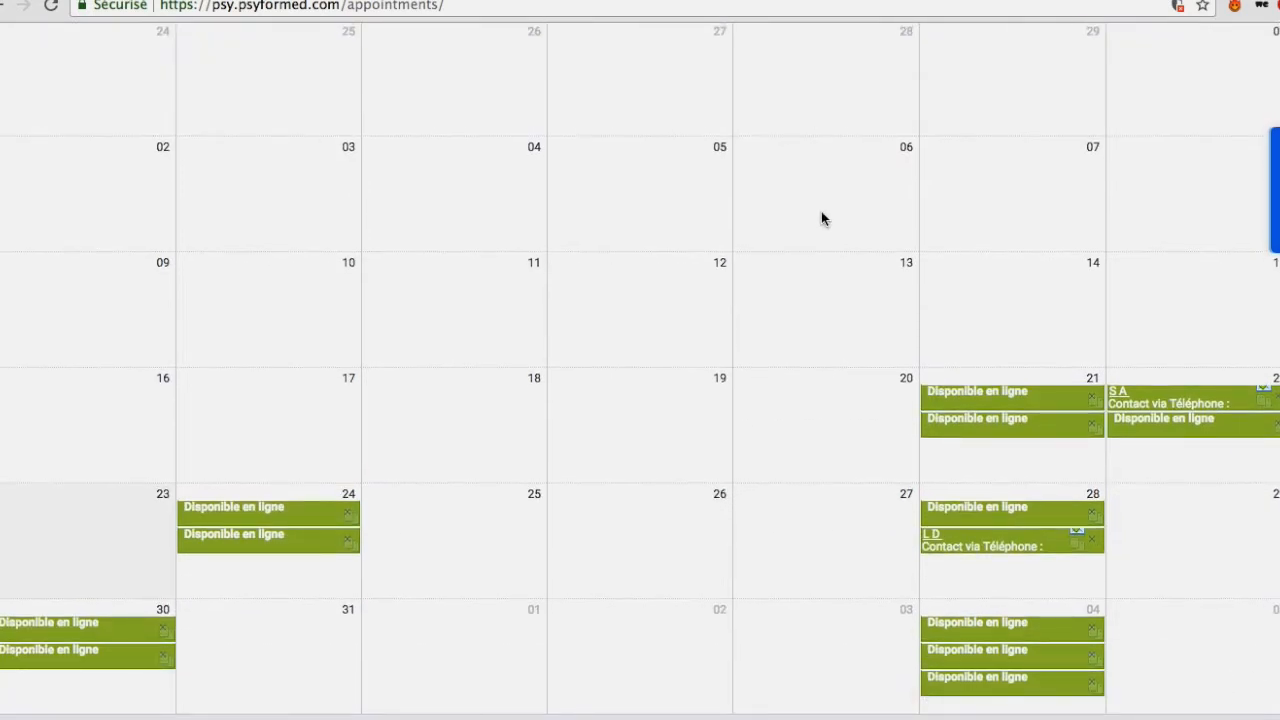
scroll(822, 217, "up", 5)
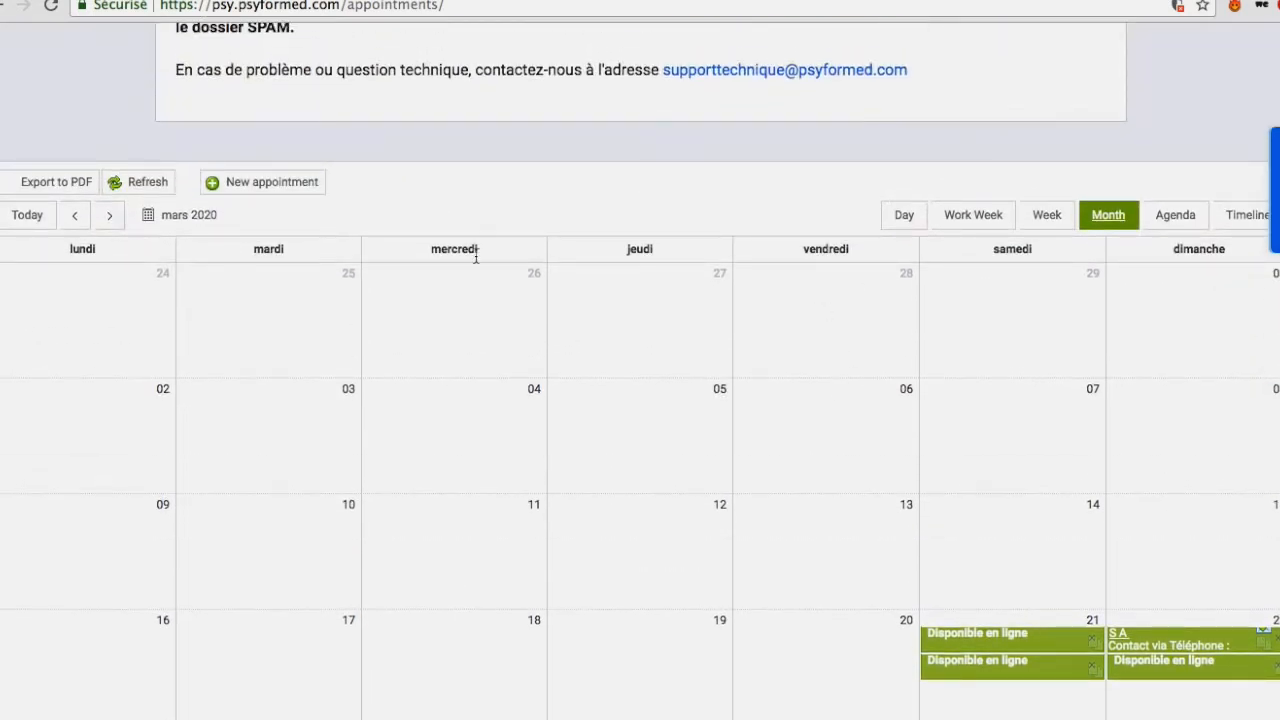
left_click(109, 214)
scroll(426, 466, "down", 4)
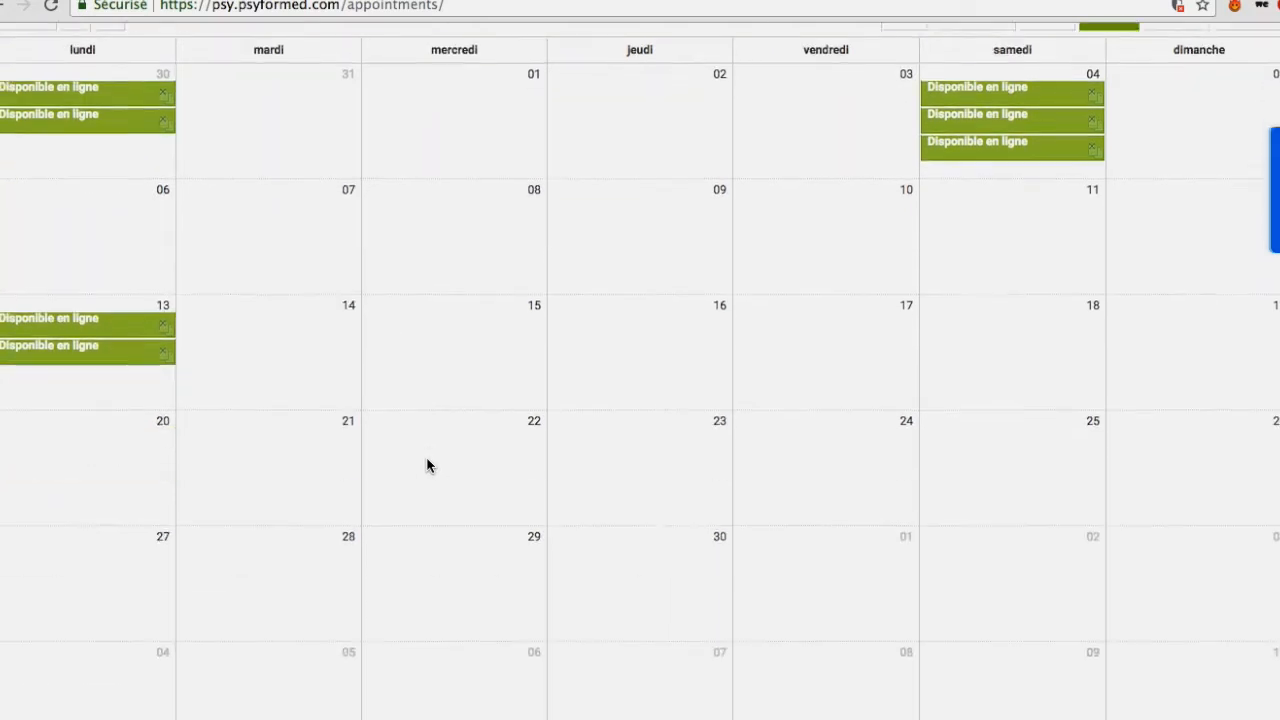
scroll(77, 209, "up", 4)
left_click(83, 208)
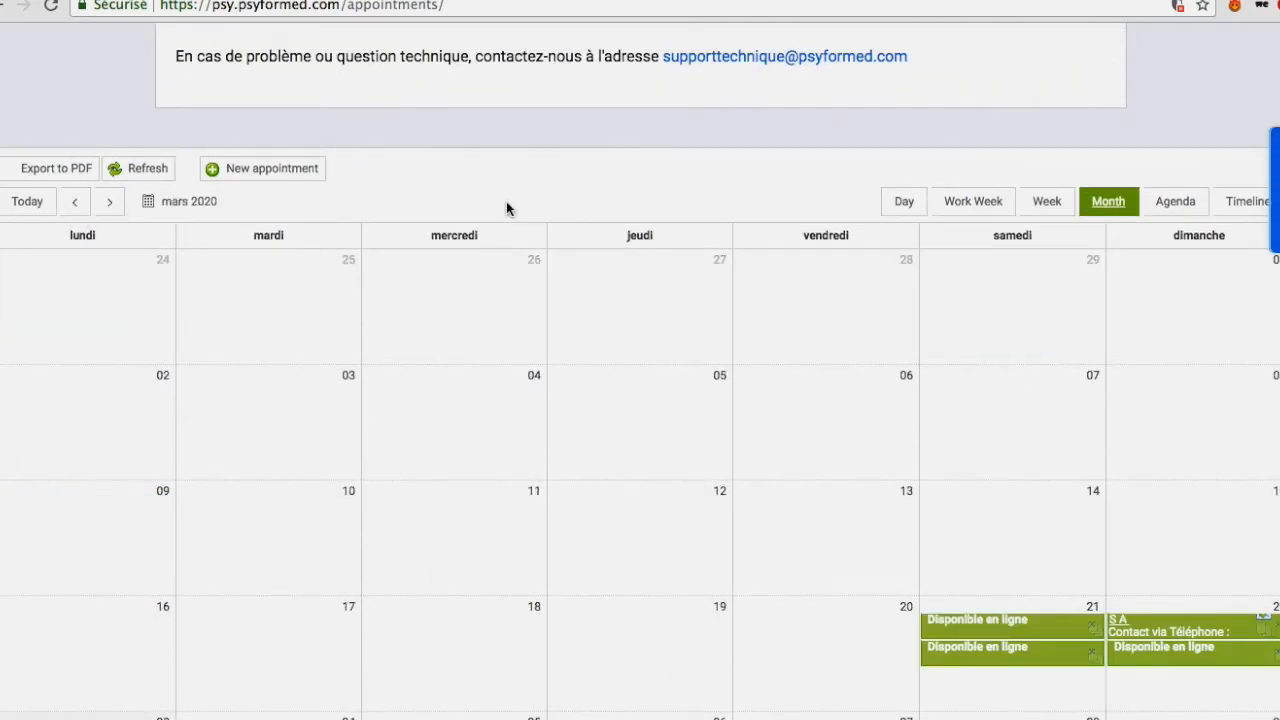
In Week view for 30 March–5 April 2020, create an appointment on Wednesday 1 April from 09:00 to 10:00
left_click(1045, 203)
scroll(1045, 205, "down", 2)
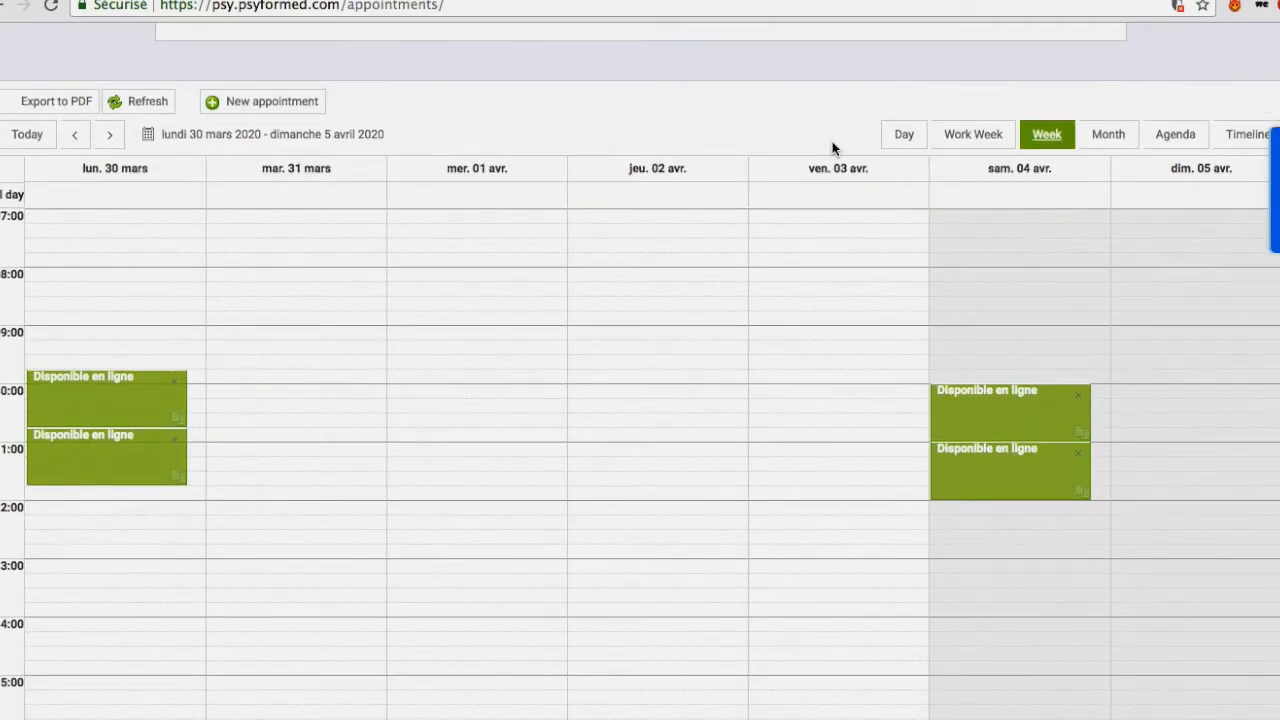
scroll(832, 145, "up", 3)
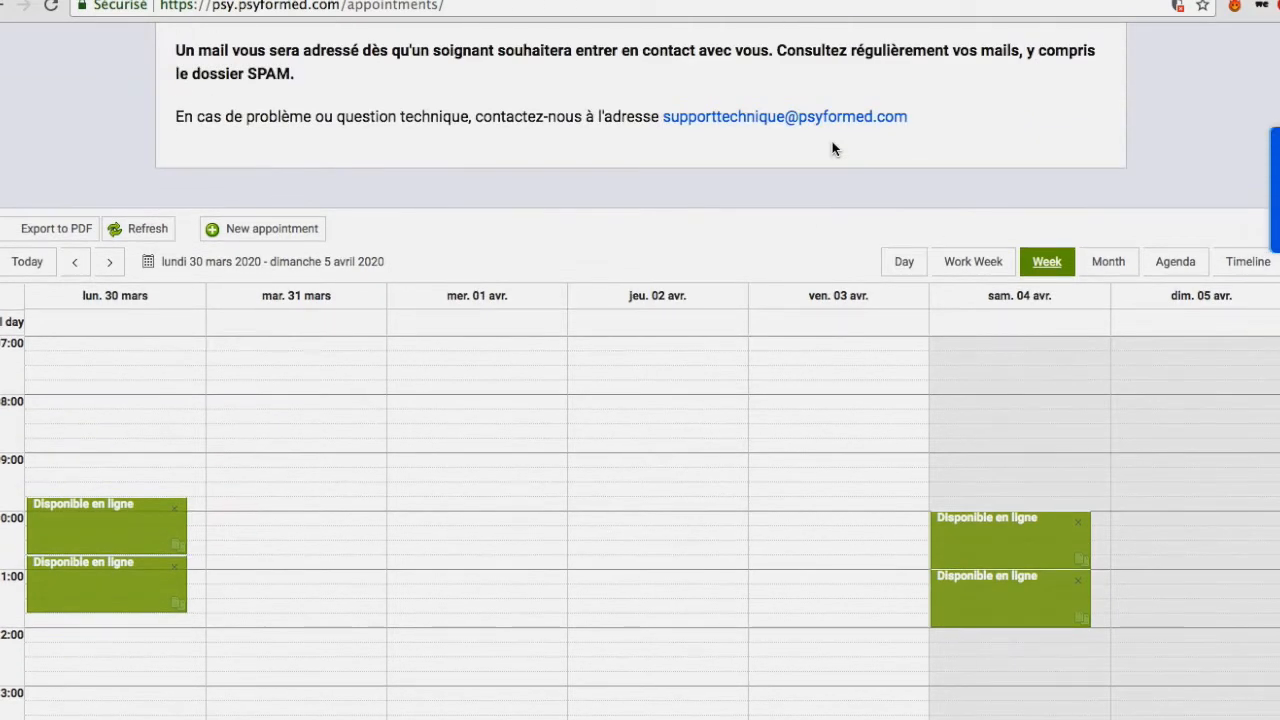
scroll(815, 215, "down", 3)
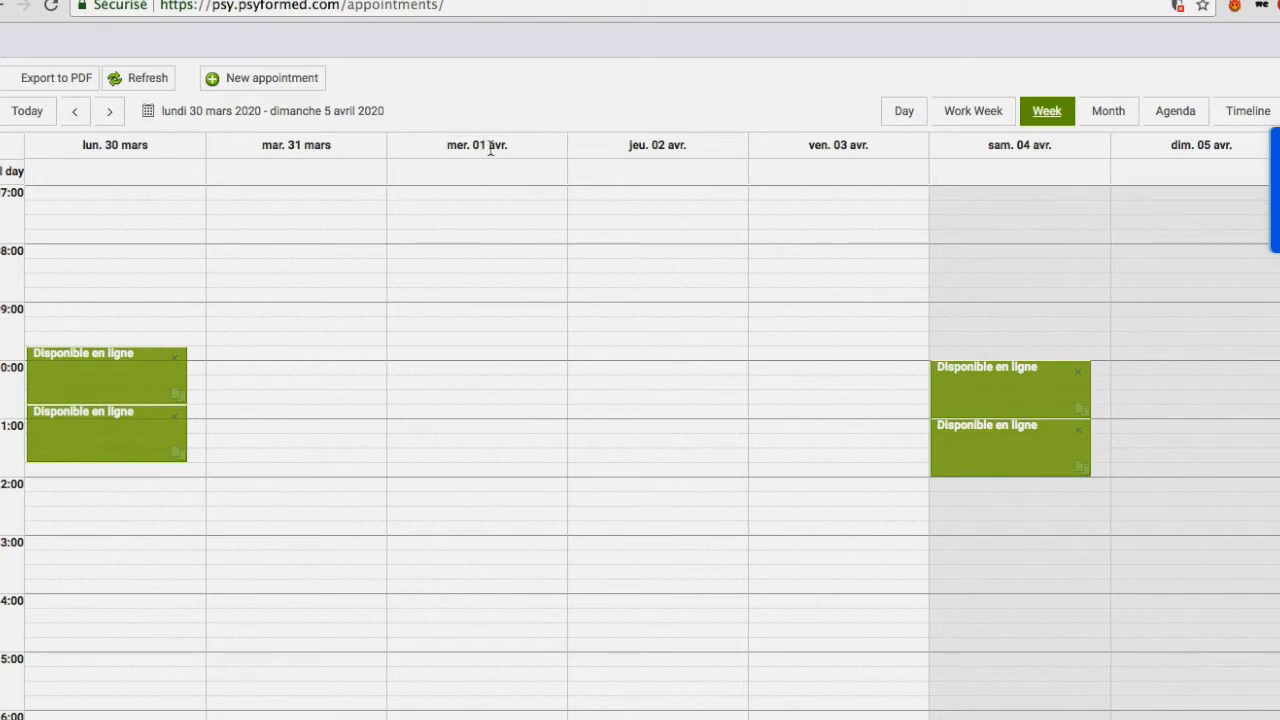
double_click(465, 310)
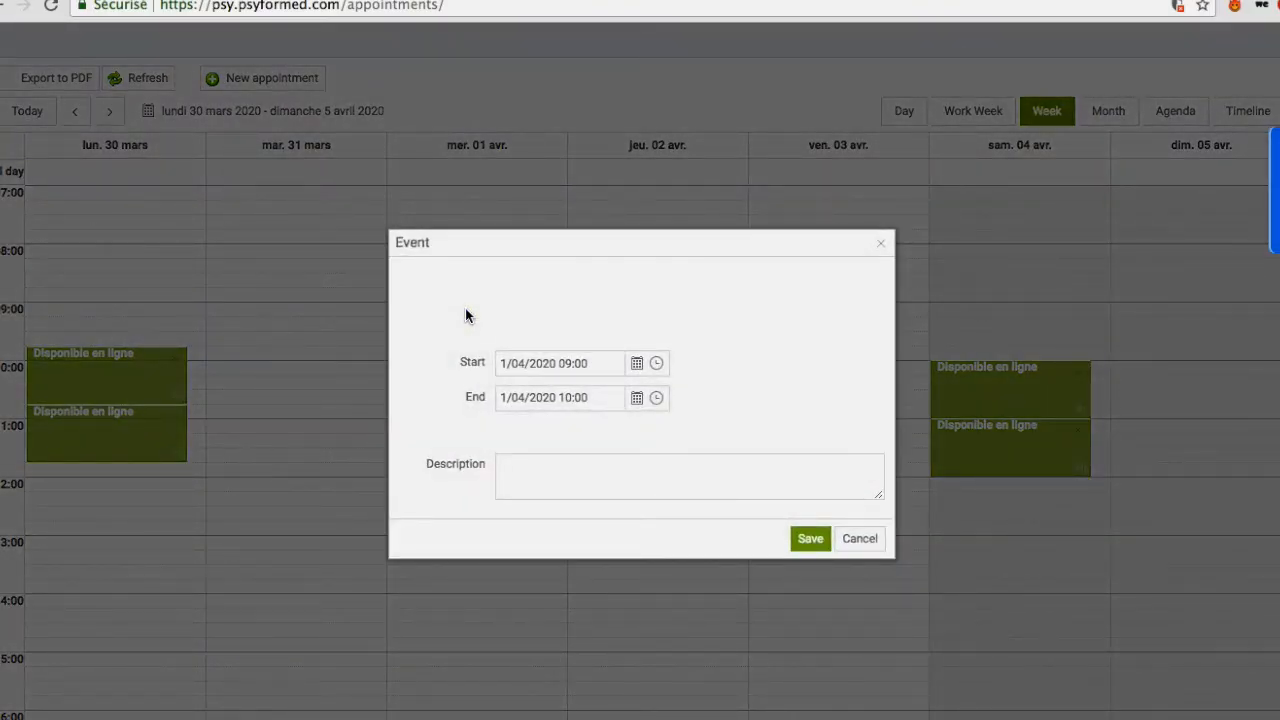
left_click(507, 366)
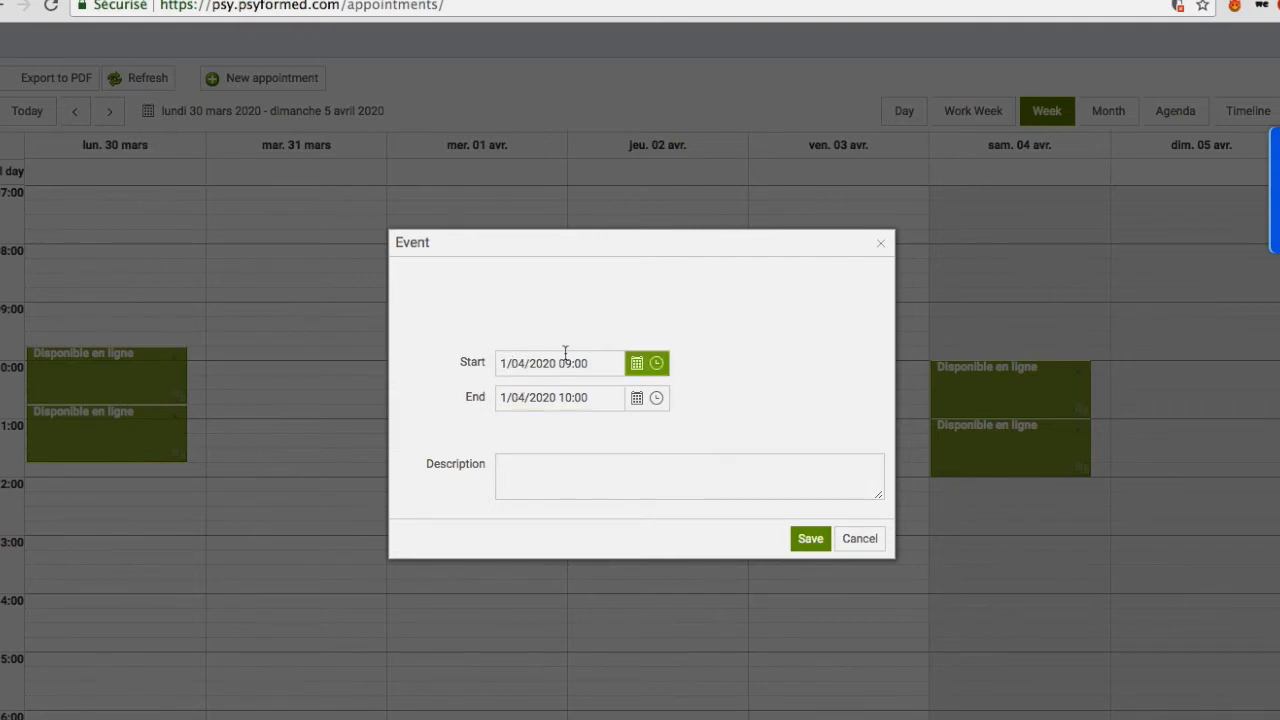
left_click(595, 404)
left_click(610, 334)
left_click(818, 538)
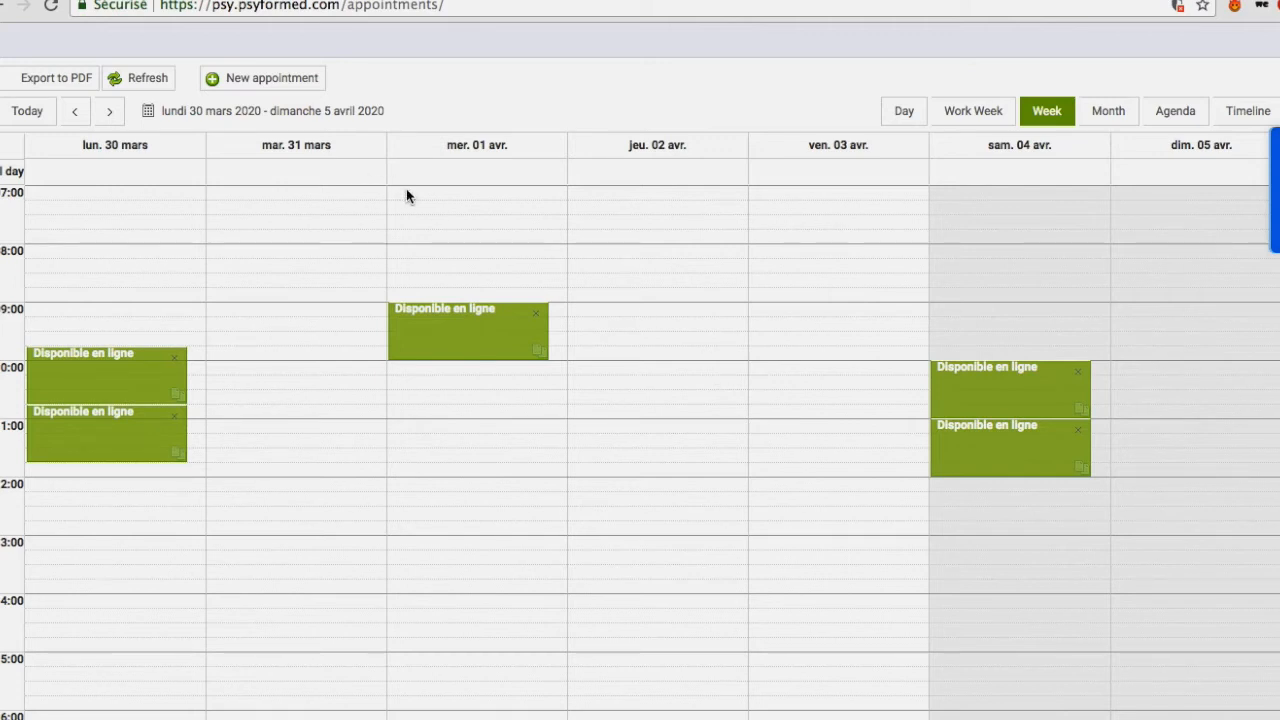
Create a second appointment on Wednesday 1 April 2020 from 10:00 to 11:00
mouse_move(431, 328)
double_click(441, 375)
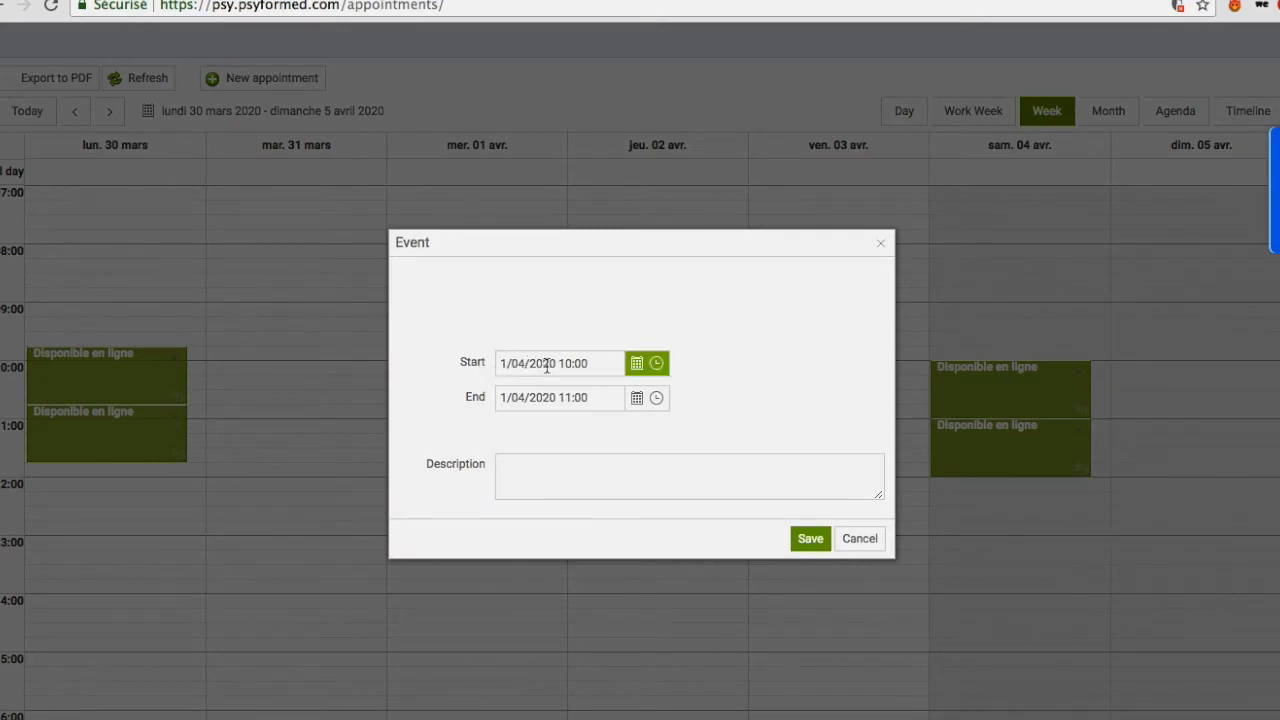
left_click(810, 539)
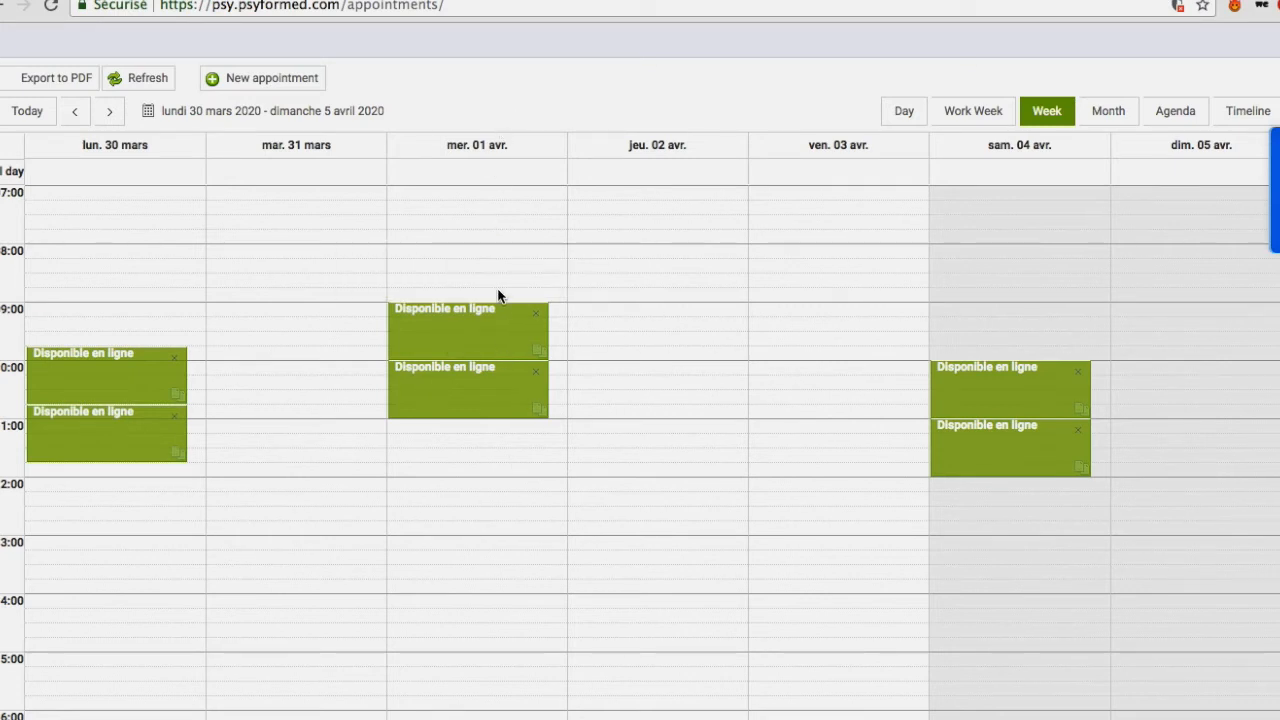
Move the 09:00–10:00 appointment from Wednesday 1 April to Thursday 2 April at the same time
mouse_move(490, 305)
mouse_move(440, 336)
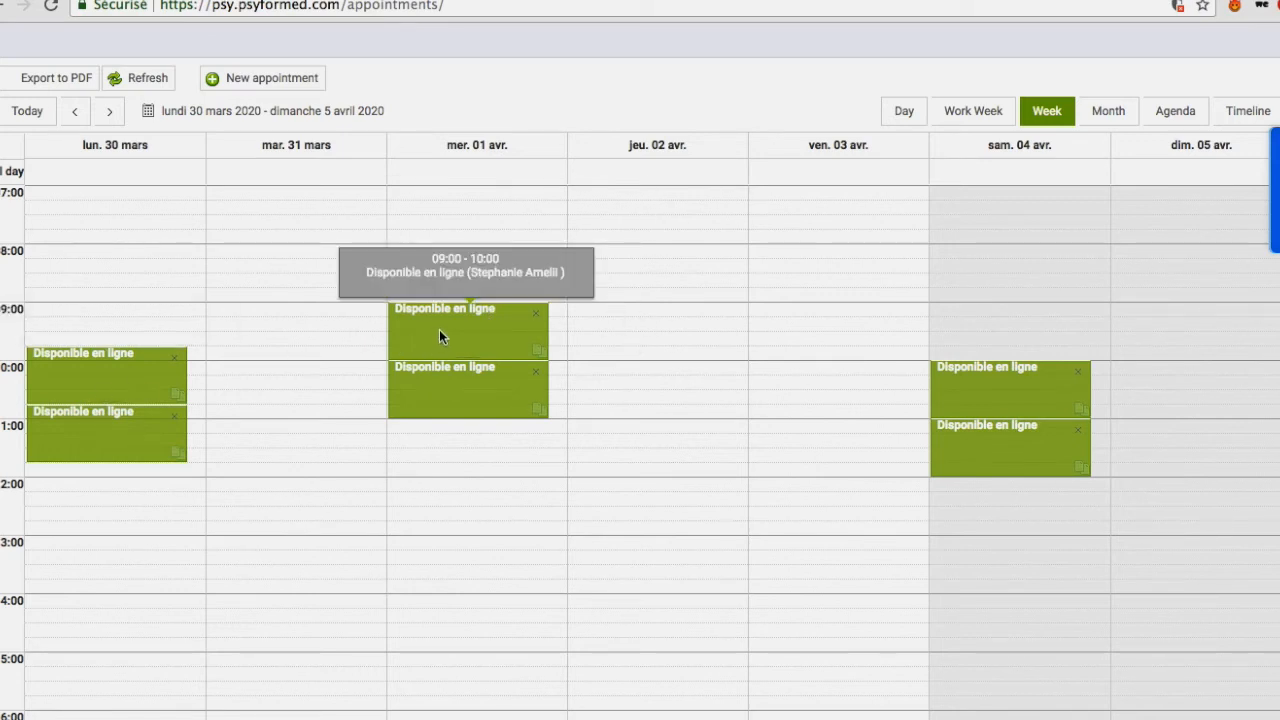
left_click_drag(487, 313, 662, 340)
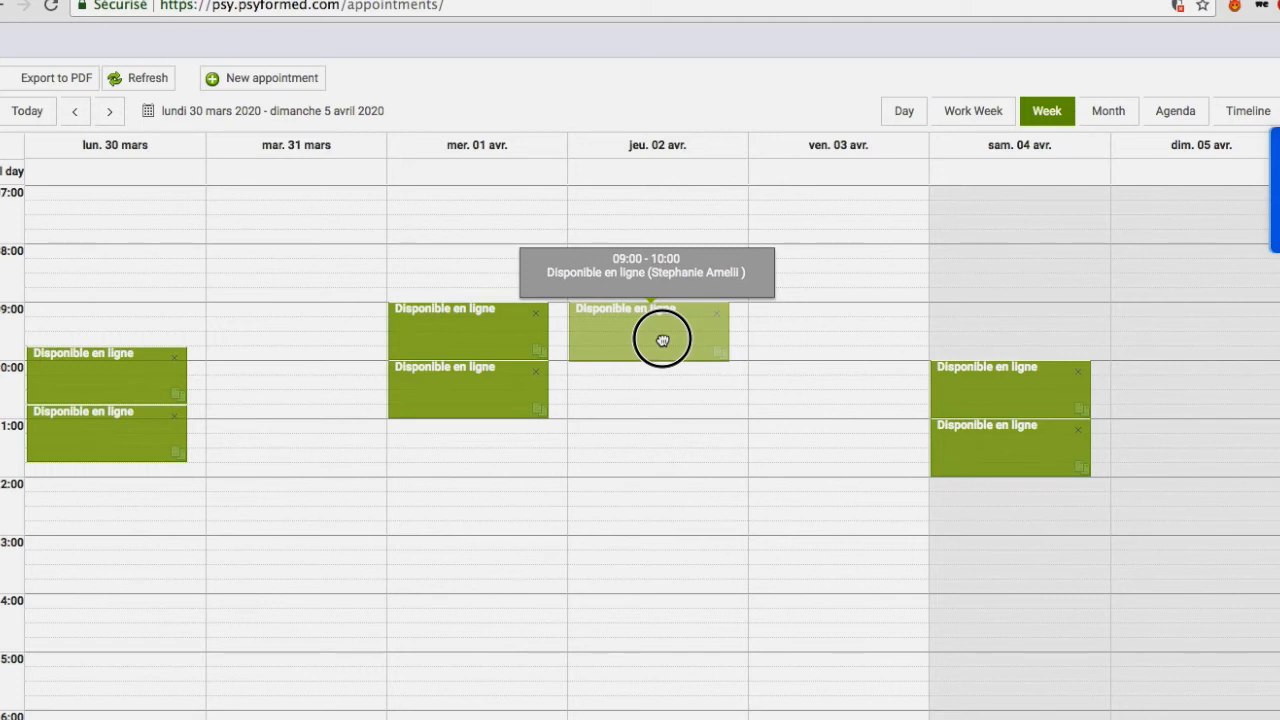
left_click_drag(662, 340, 622, 340)
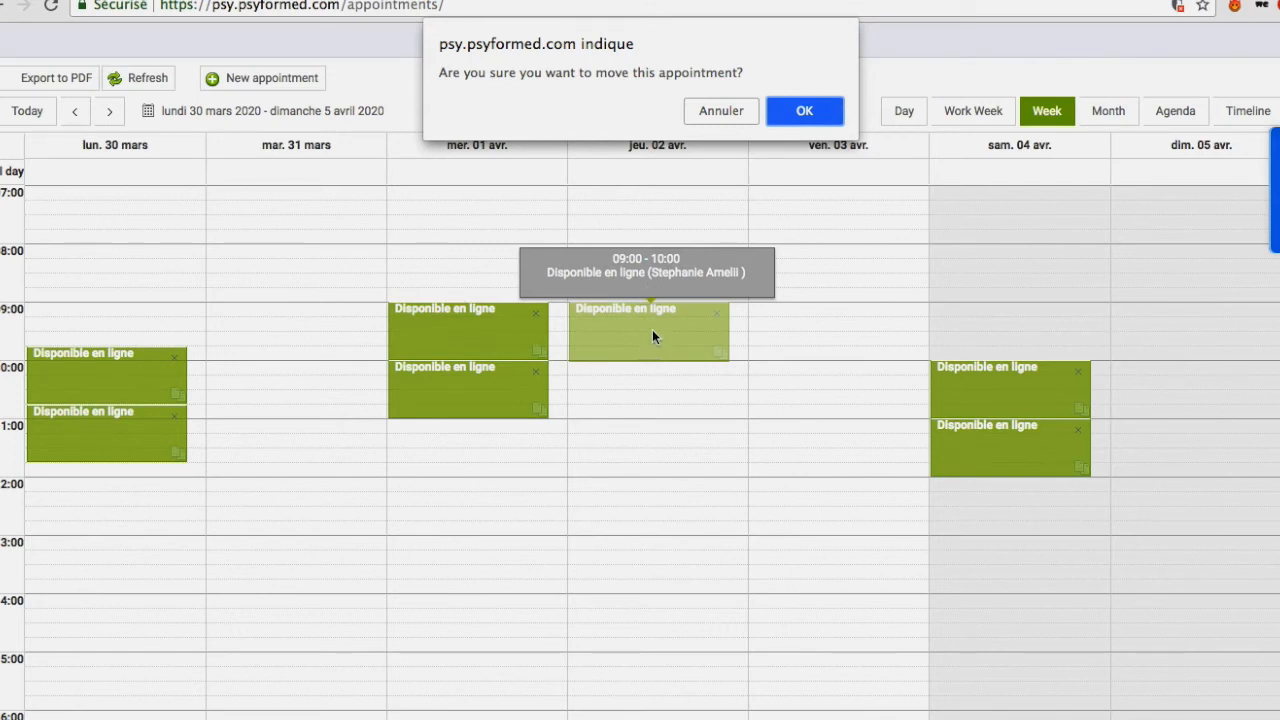
left_click(805, 112)
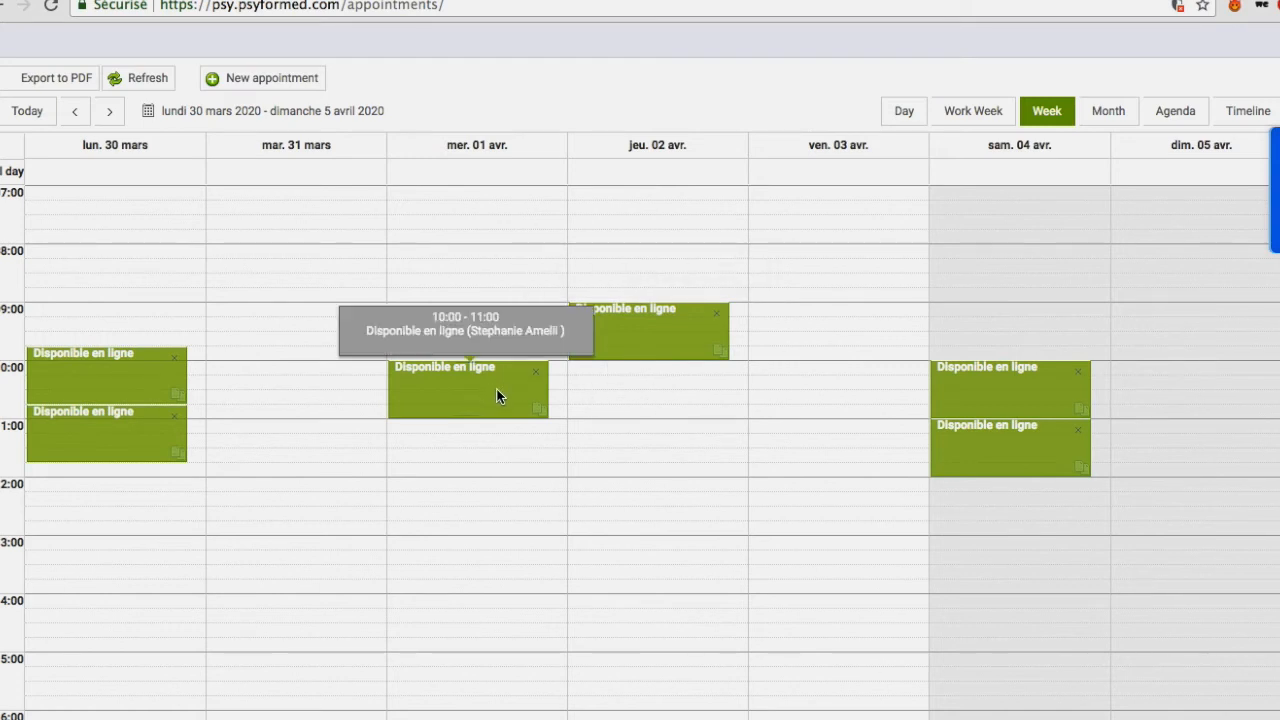
mouse_move(656, 341)
left_mouse_down()
mouse_move(766, 343)
mouse_move(662, 334)
left_mouse_up()
left_click(803, 112)
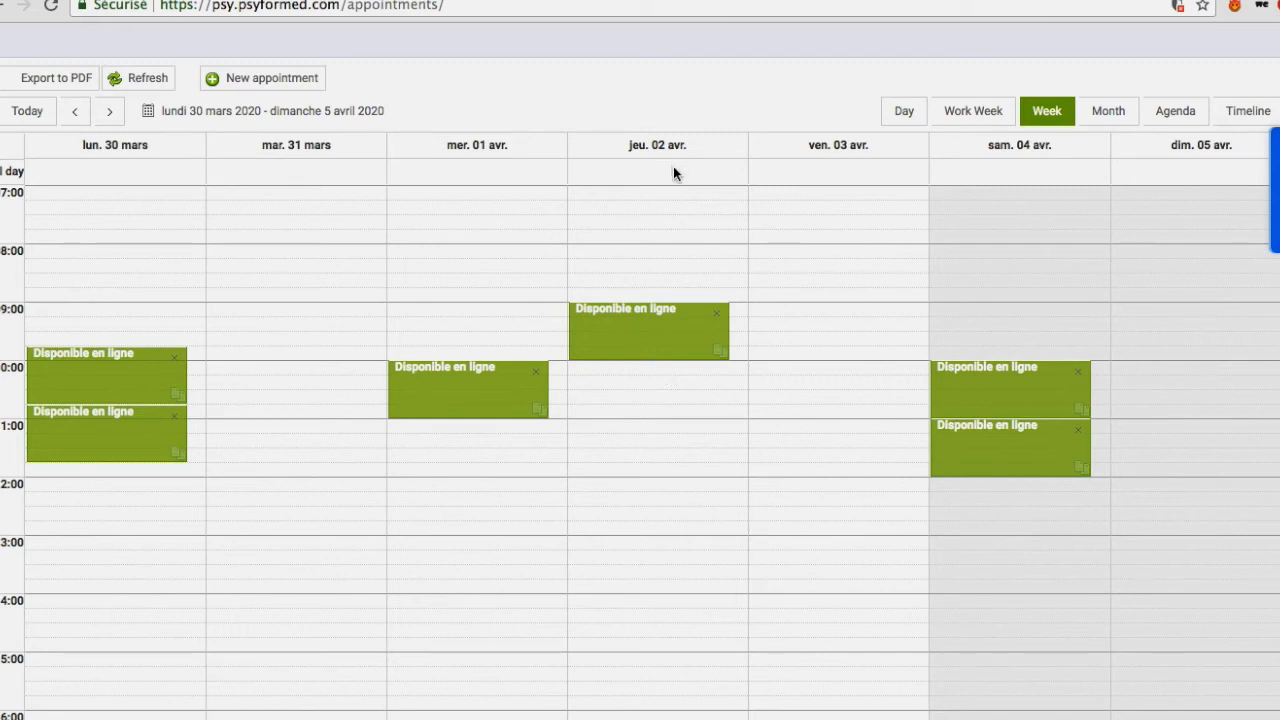
Delete the 09:00–10:00 appointment on Thursday 2 April
mouse_move(643, 339)
left_click(717, 315)
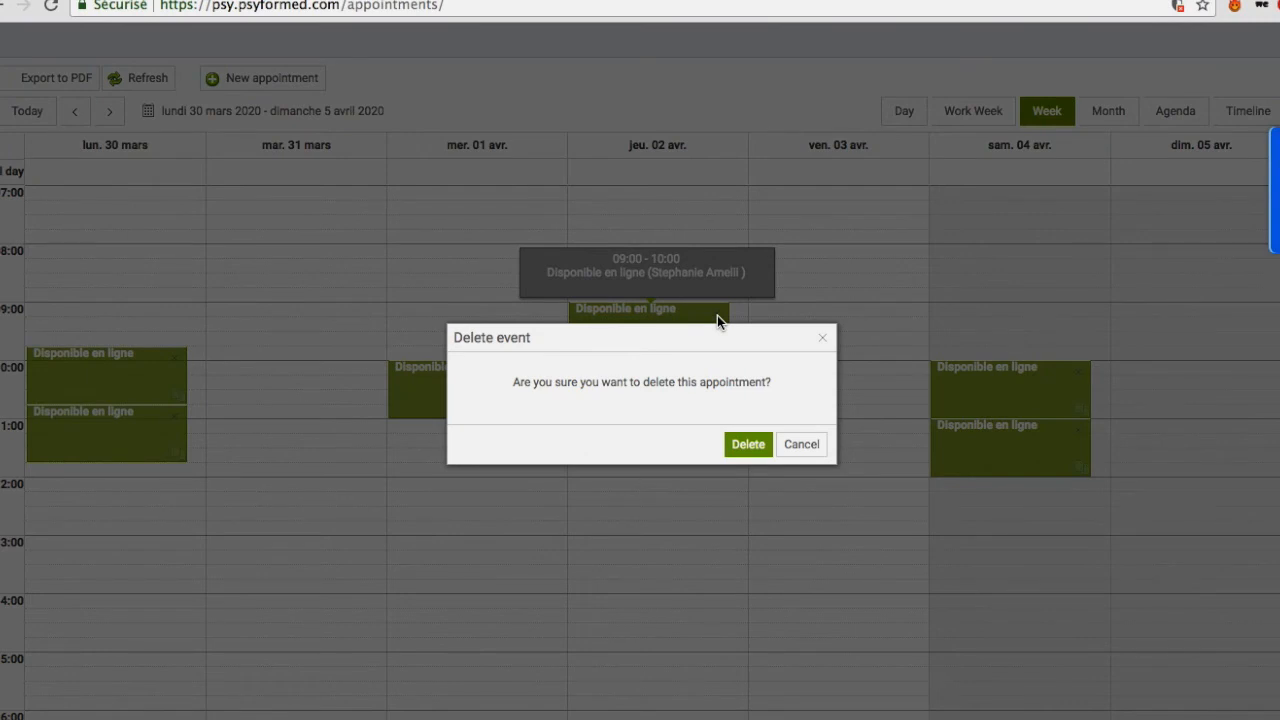
left_click(742, 445)
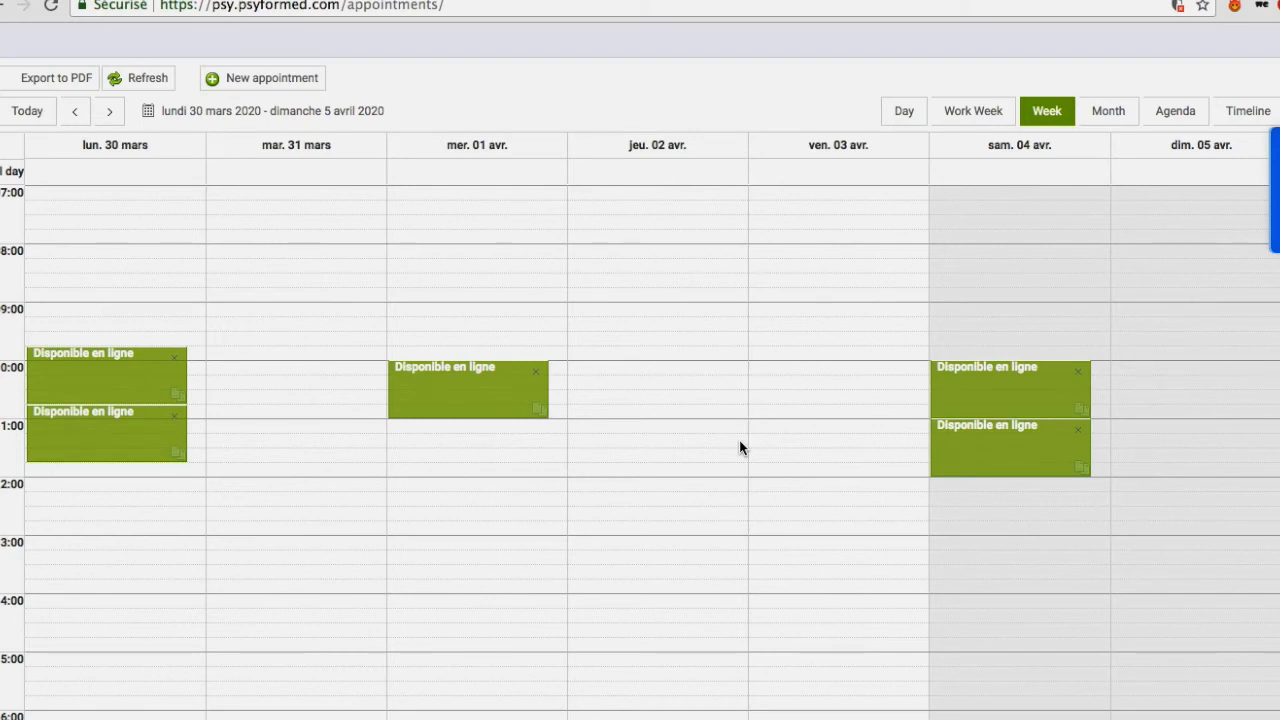
mouse_move(461, 389)
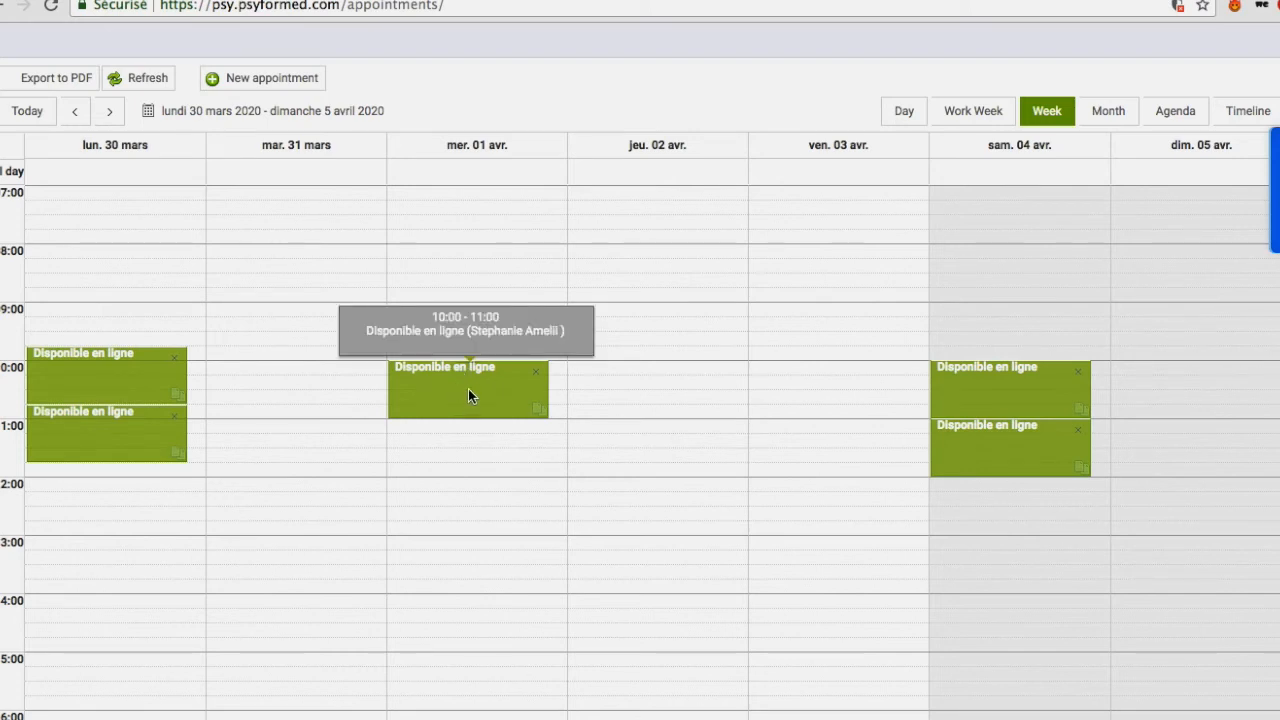
left_click(538, 409)
left_click_drag(510, 401, 585, 395)
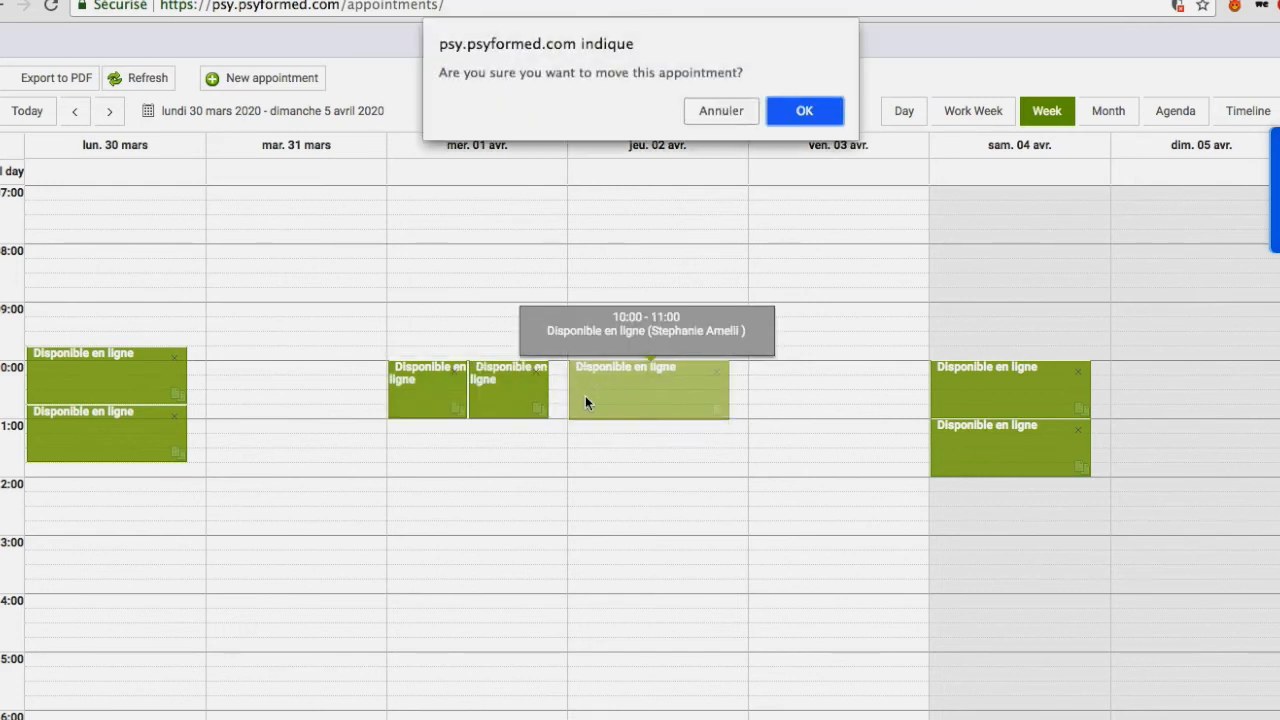
left_click(736, 112)
left_click(536, 374)
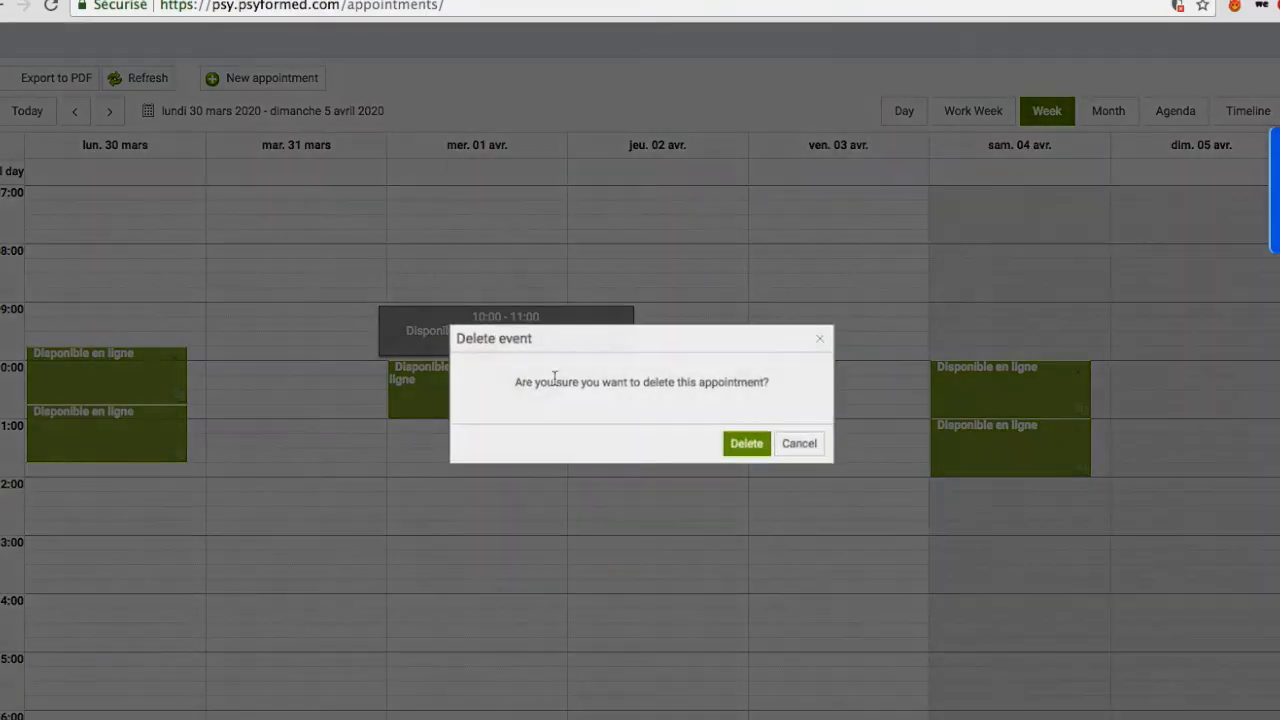
left_click(746, 442)
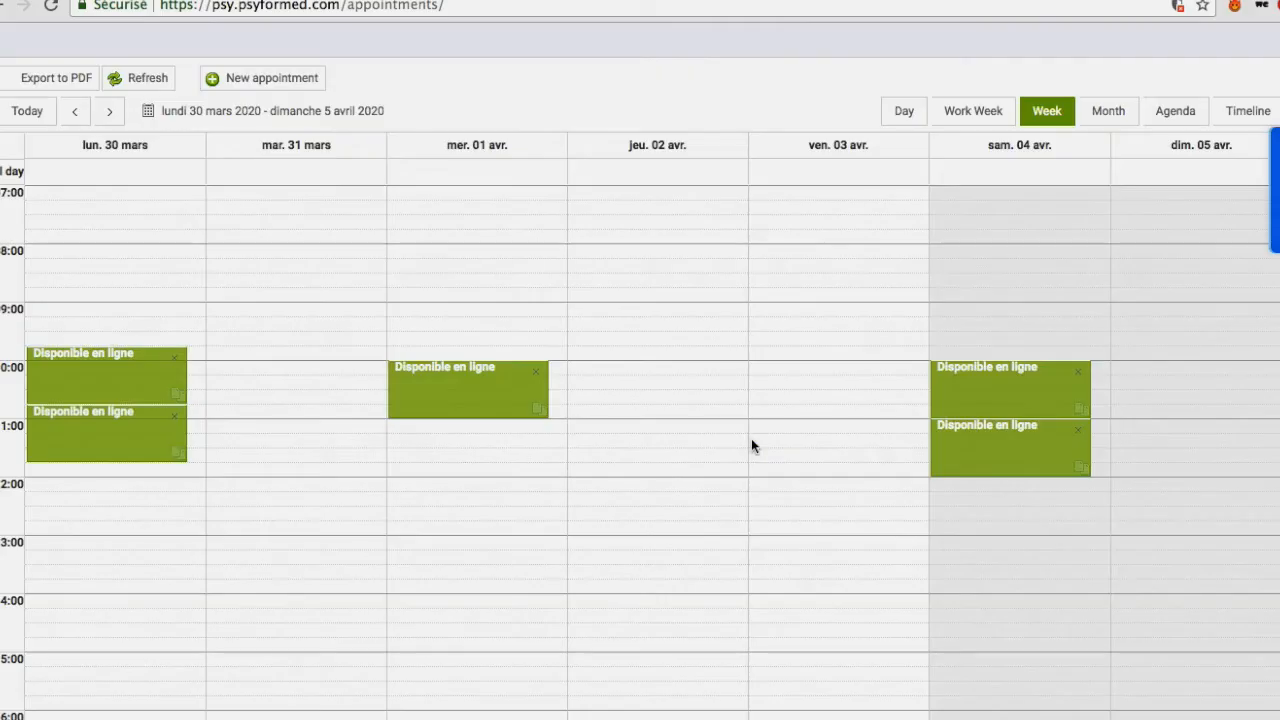
Duplicate the 10:00–11:00 appointment on Wednesday 1 April
left_click(540, 411)
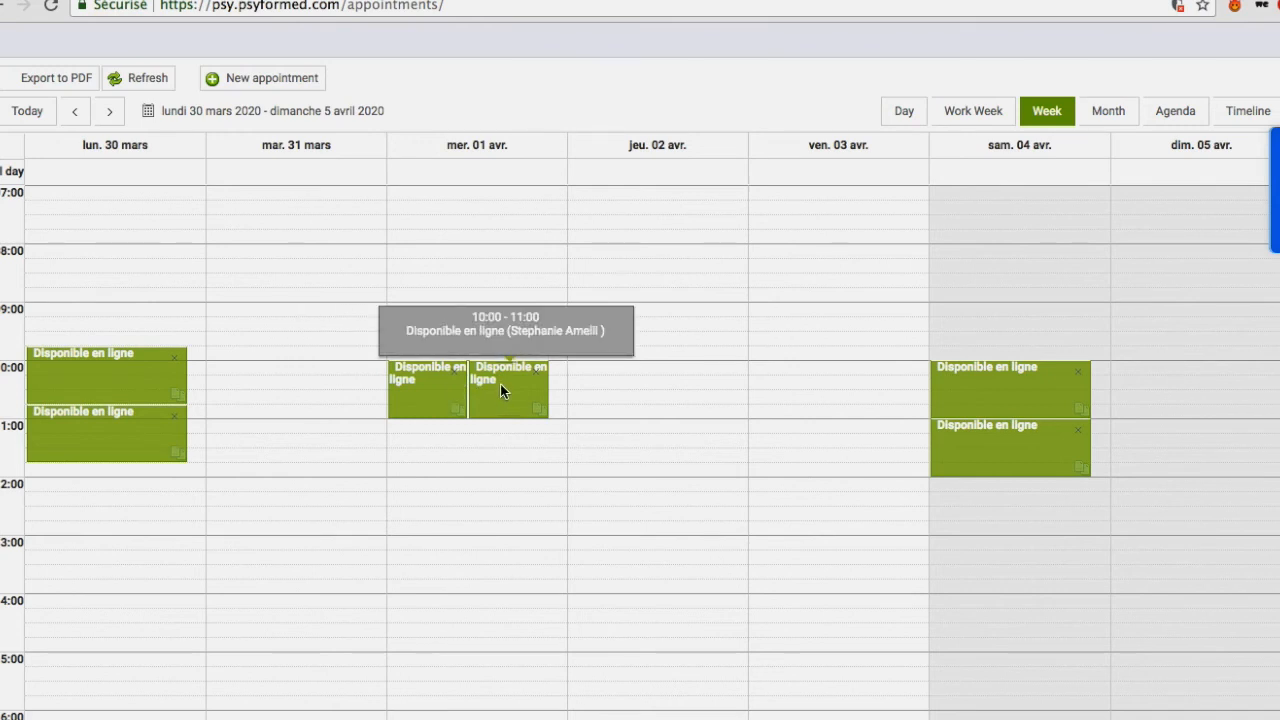
Move the duplicated 10:00–11:00 appointment from Wednesday 1 April to Thursday 2 April 2020 at the same time
left_click_drag(500, 384, 590, 385)
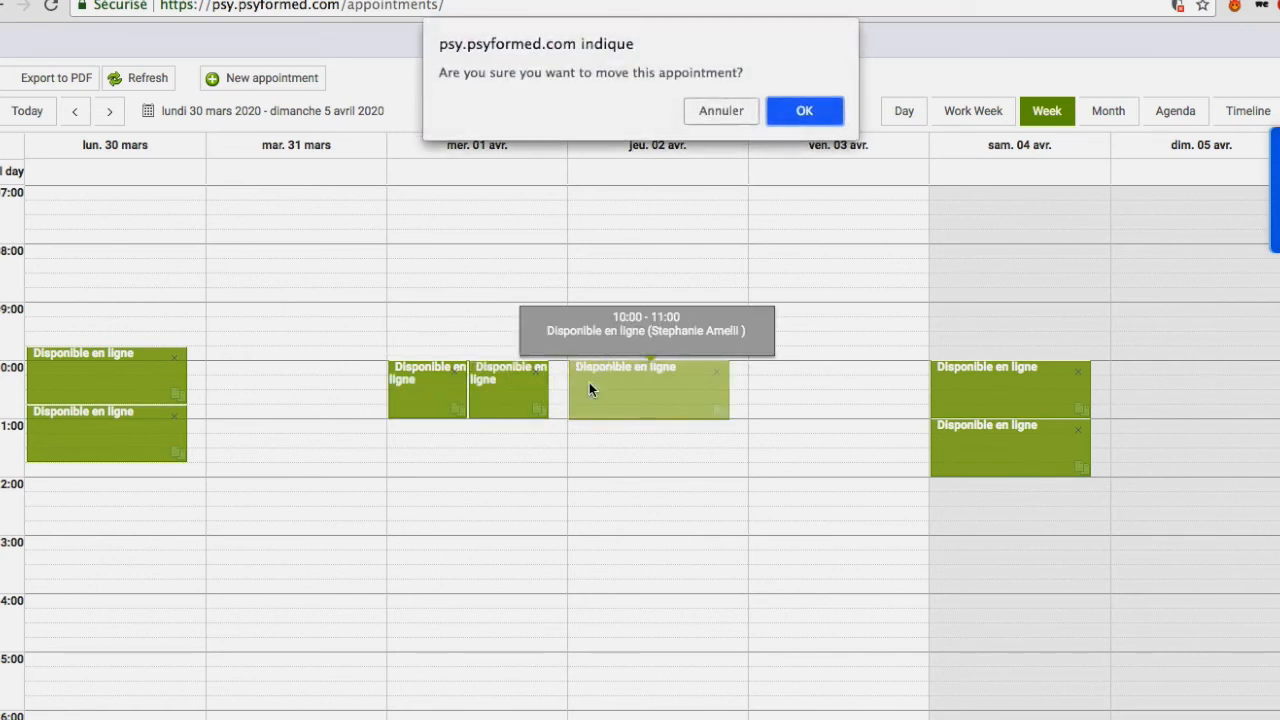
left_click(784, 111)
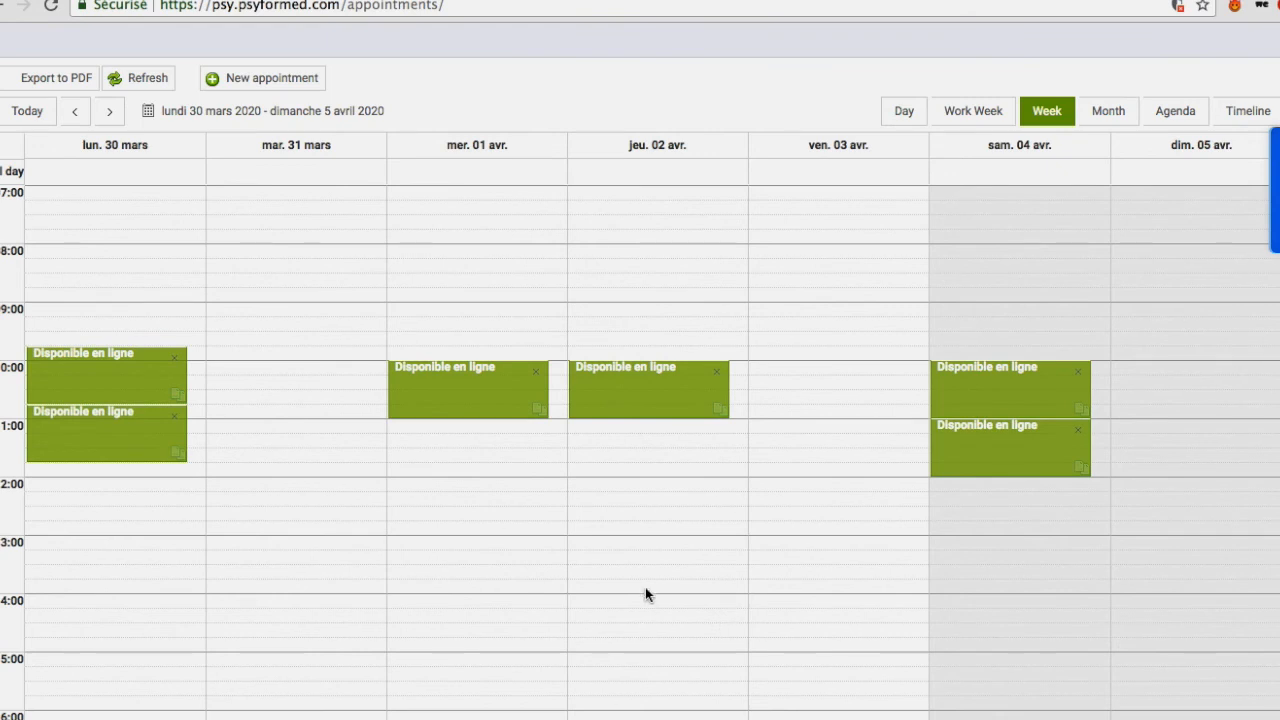
Go back to the week of 23–29 March 2020 and examine Saturday's open slot and the reserved appointment's contact details
scroll(645, 594, "up", 2)
left_click(72, 202)
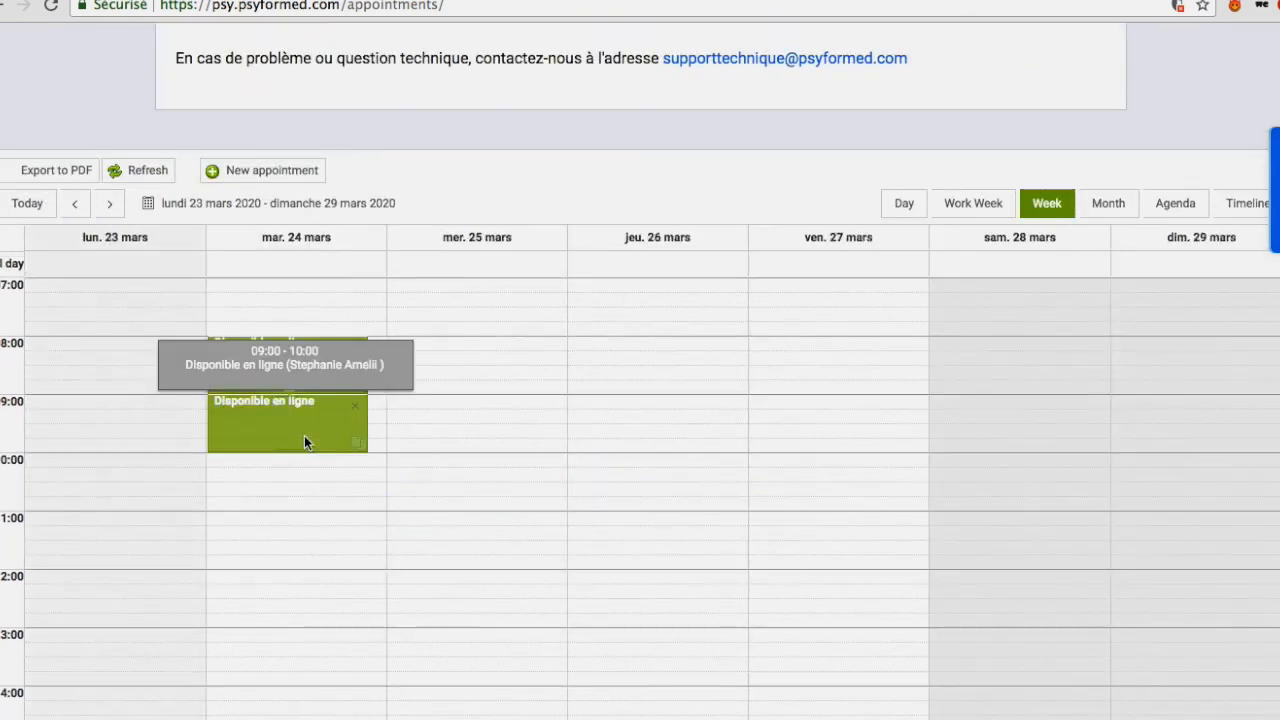
scroll(490, 548, "down", 3)
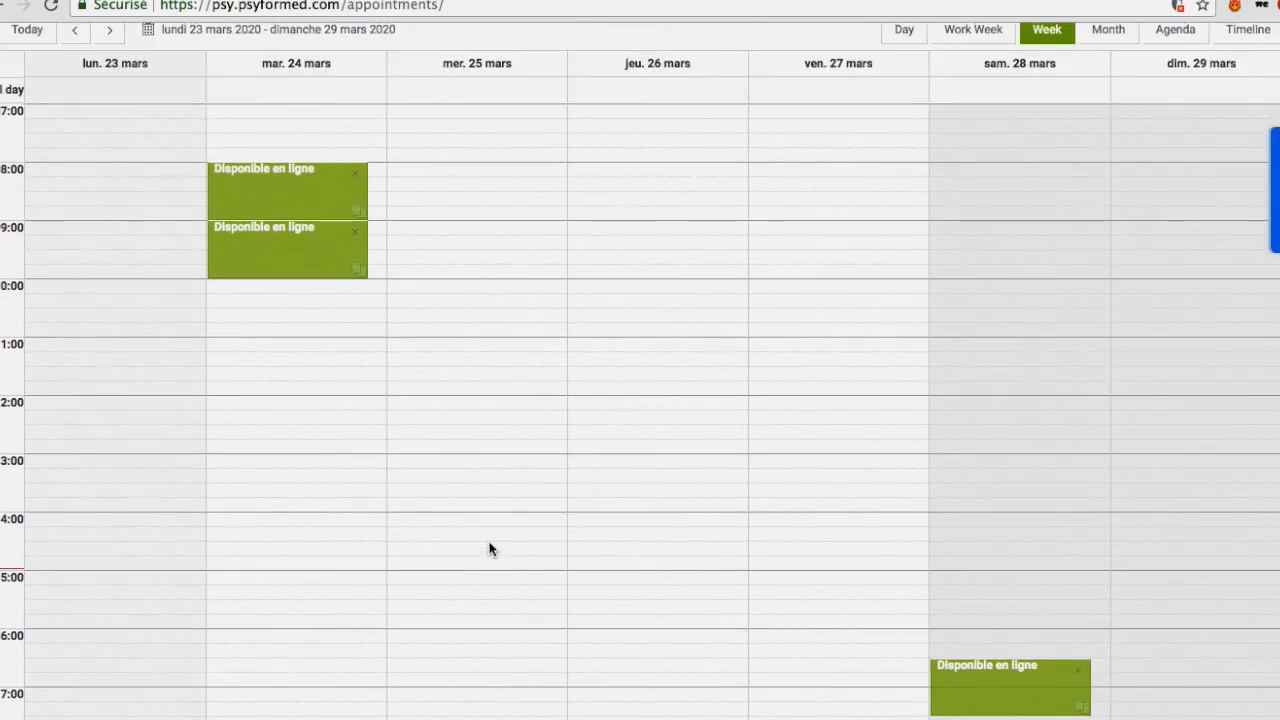
scroll(491, 549, "down", 3)
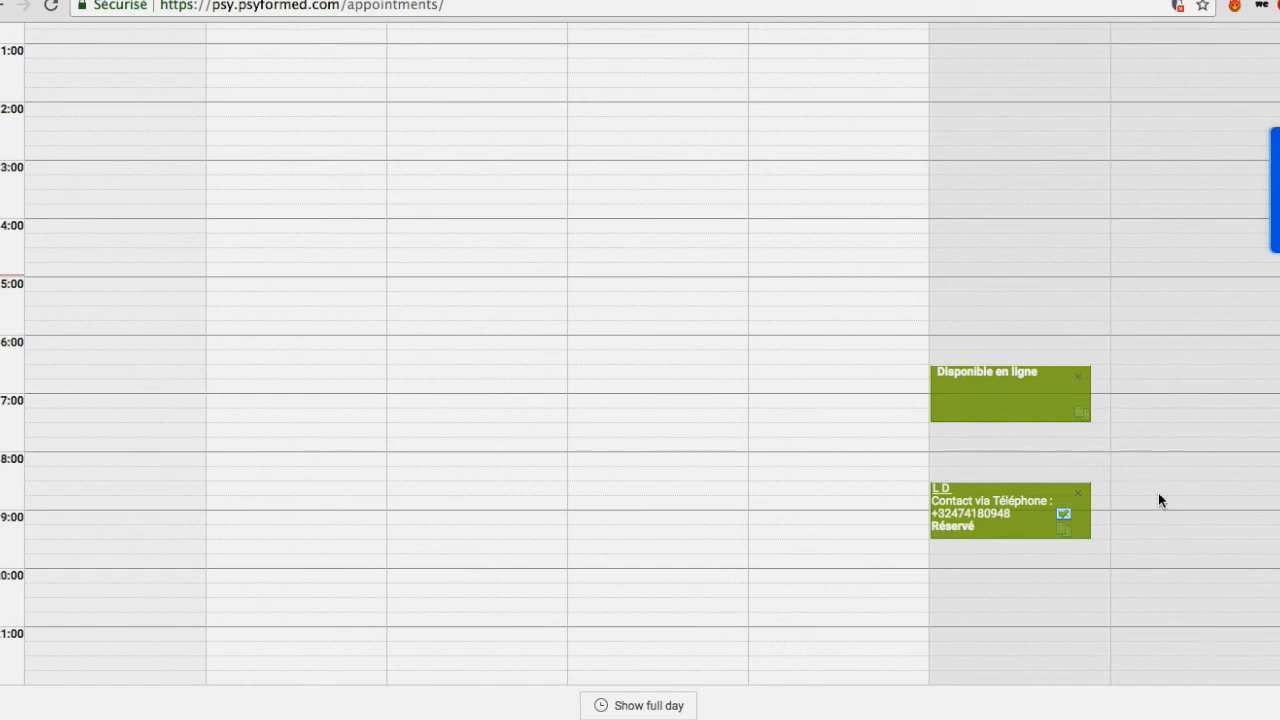
mouse_move(979, 402)
scroll(1134, 451, "down", 1)
mouse_move(1011, 494)
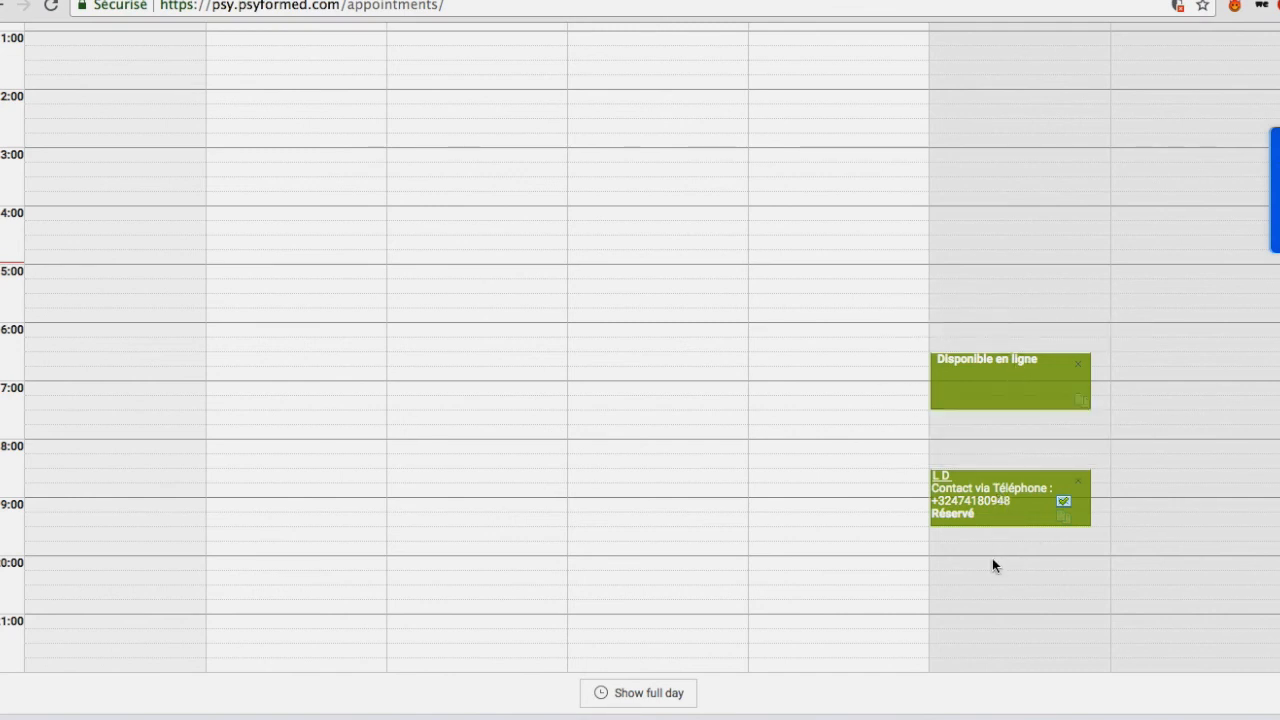
mouse_move(941, 484)
mouse_move(1073, 501)
scroll(828, 473, "up", 15)
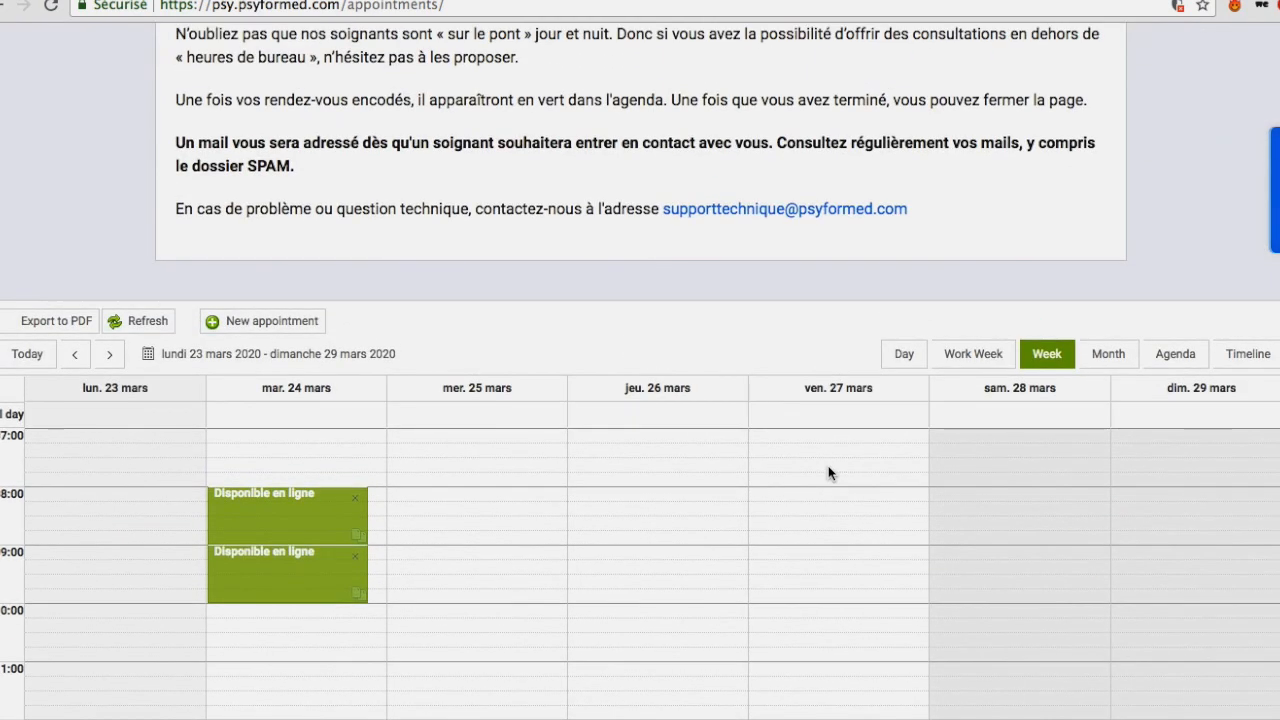
scroll(828, 473, "down", 5)
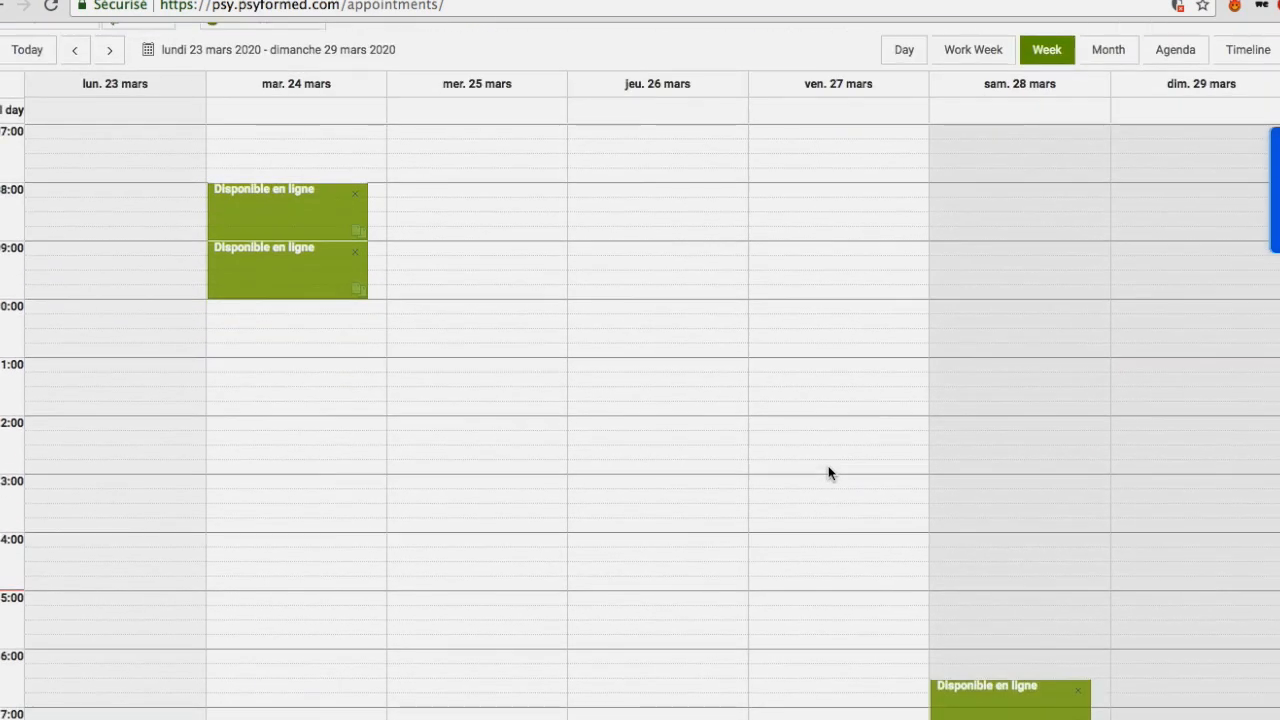